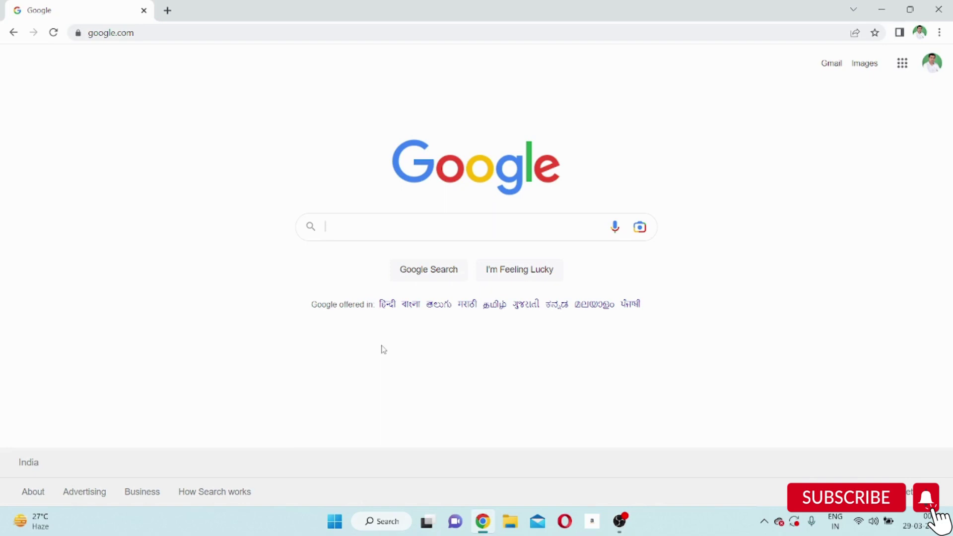
Step: Search Google for "java 20 download" and open Oracle's Java Downloads result in a new tab
{"action": "type", "text": "java 20"}
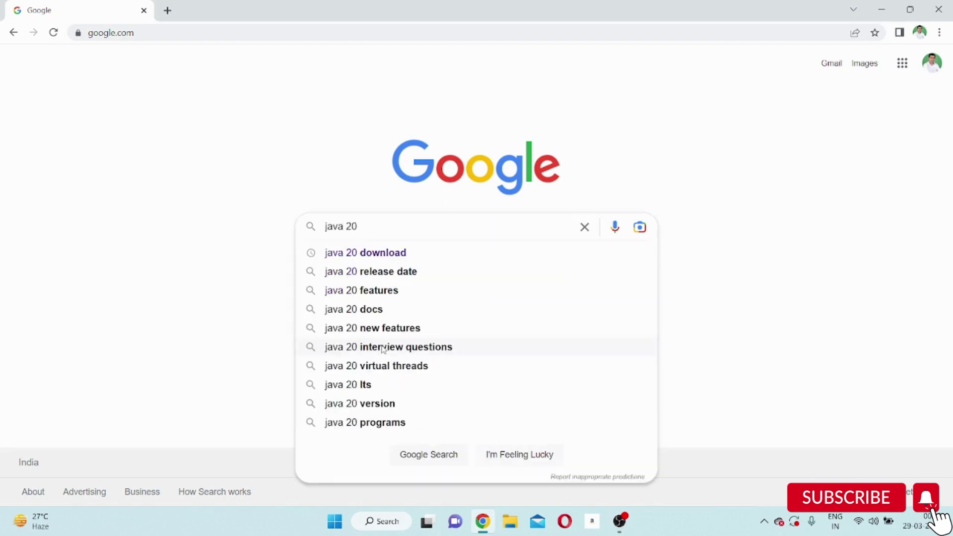
{"action": "left_click", "coordinate": [388, 258]}
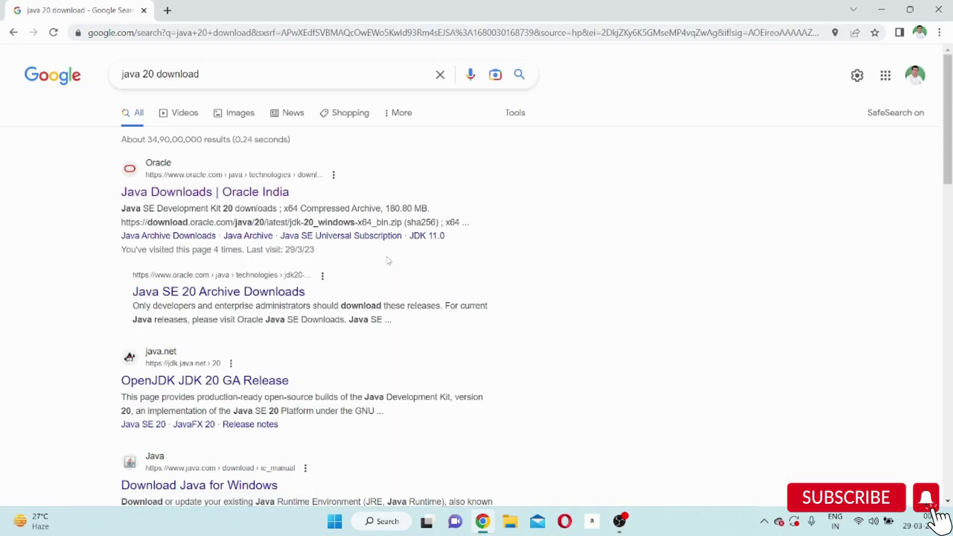
{"action": "right_click", "coordinate": [257, 197]}
{"action": "left_click", "coordinate": [299, 204]}
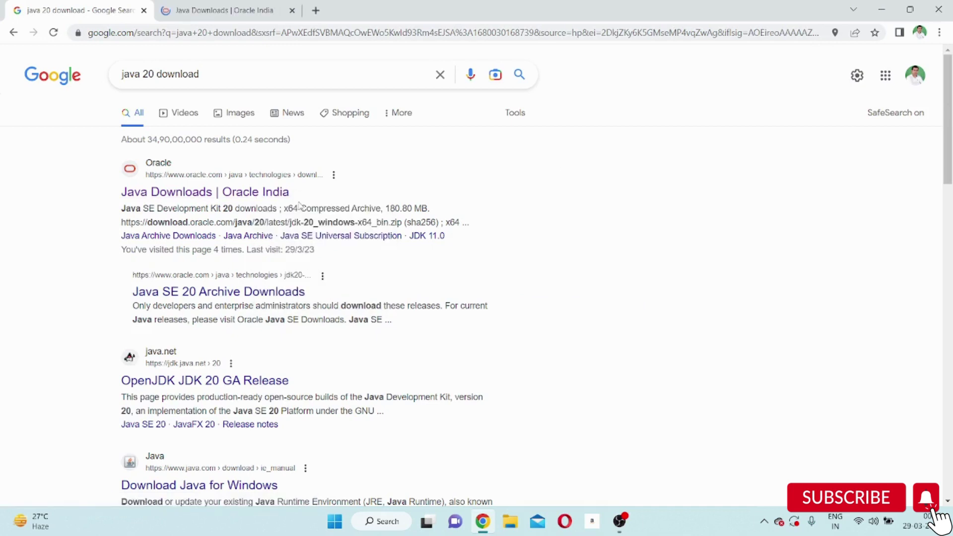
{"action": "left_click", "coordinate": [256, 15]}
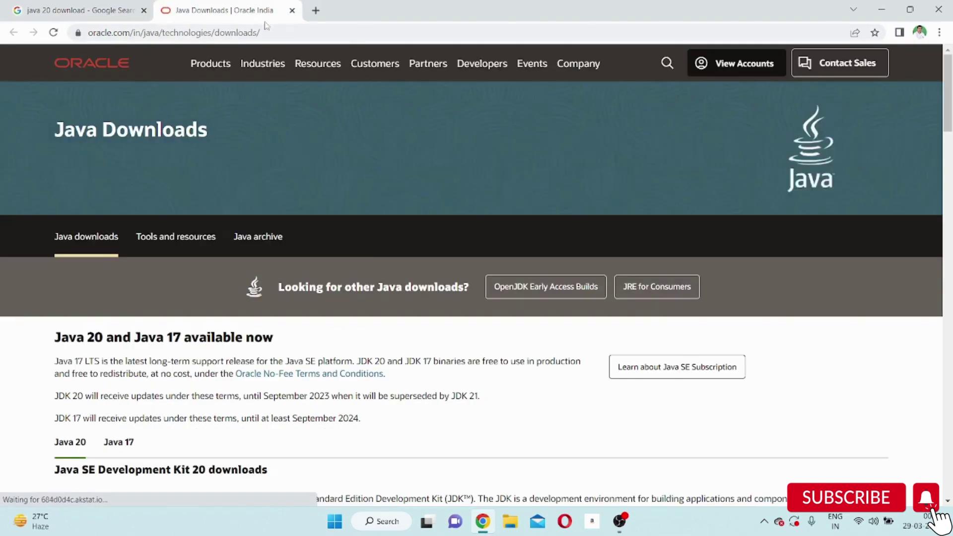
Step: Download the Windows x64 Installer of Java SE Development Kit 20, jdk-20_windows-x64_bin.exe
{"action": "scroll", "coordinate": [768, 341], "scroll_direction": "down", "scroll_amount": 1}
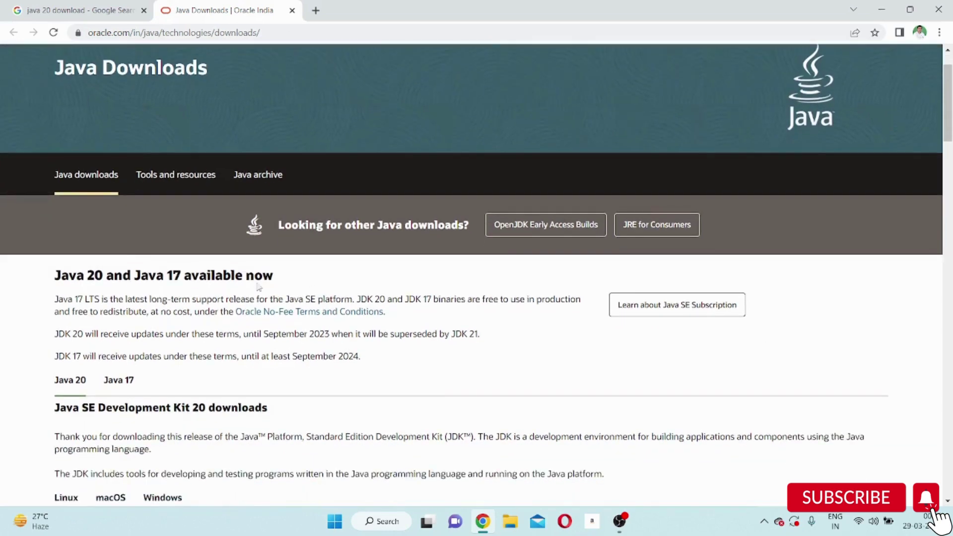
{"action": "scroll", "coordinate": [174, 279], "scroll_direction": "down", "scroll_amount": 1}
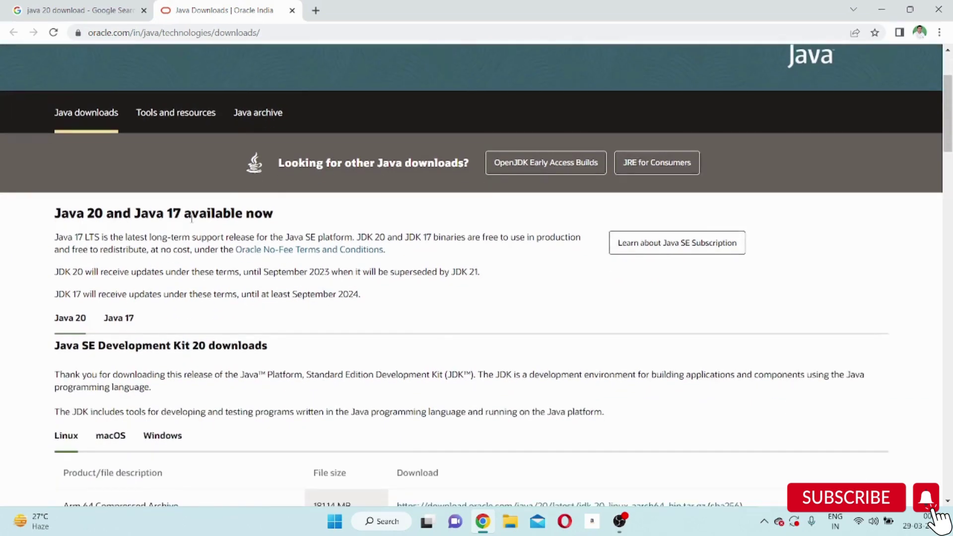
{"action": "scroll", "coordinate": [316, 227], "scroll_direction": "down", "scroll_amount": 1}
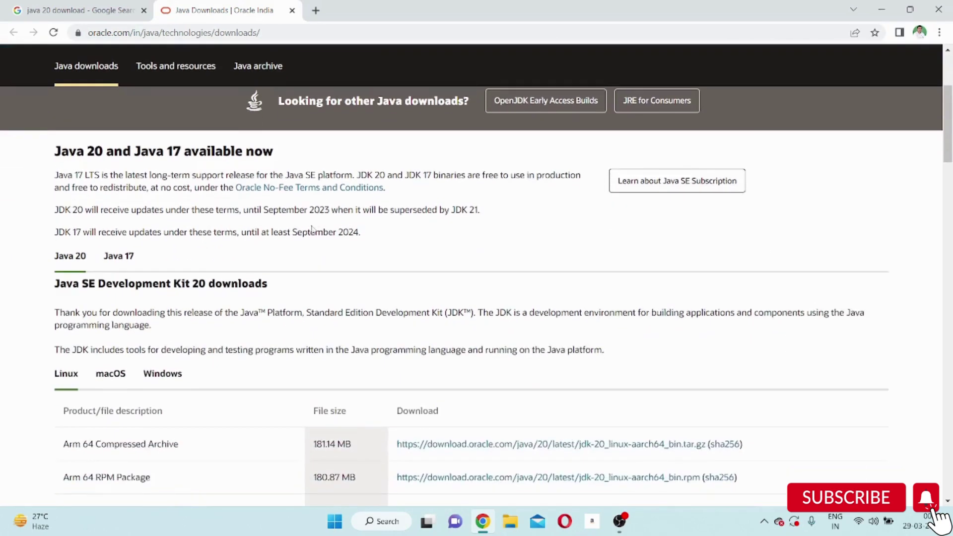
{"action": "scroll", "coordinate": [198, 213], "scroll_direction": "down", "scroll_amount": 2}
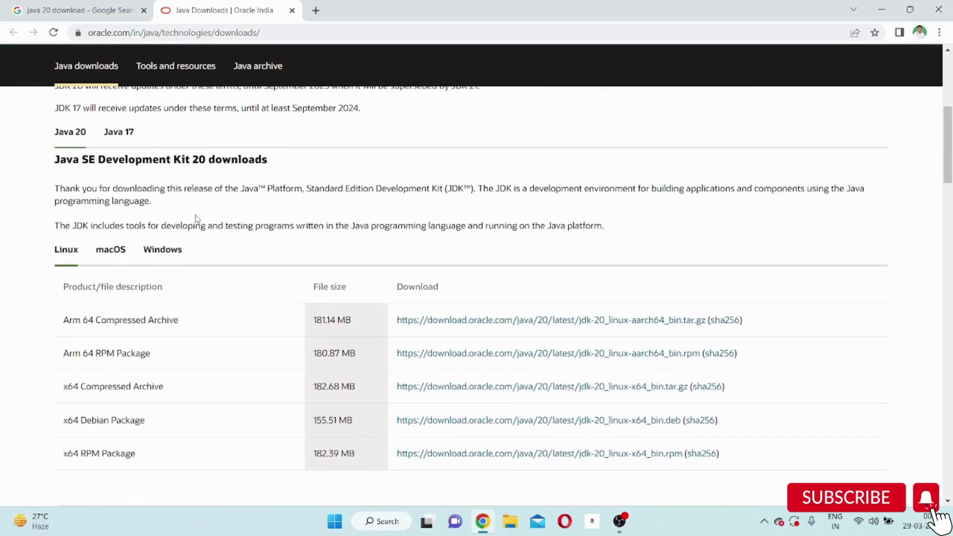
{"action": "scroll", "coordinate": [191, 216], "scroll_direction": "down", "scroll_amount": 1}
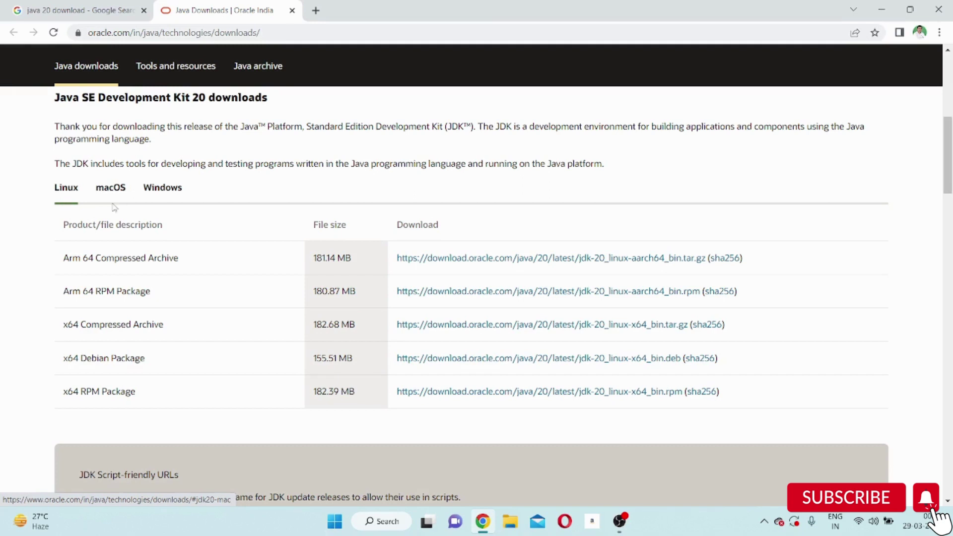
{"action": "left_click", "coordinate": [171, 195]}
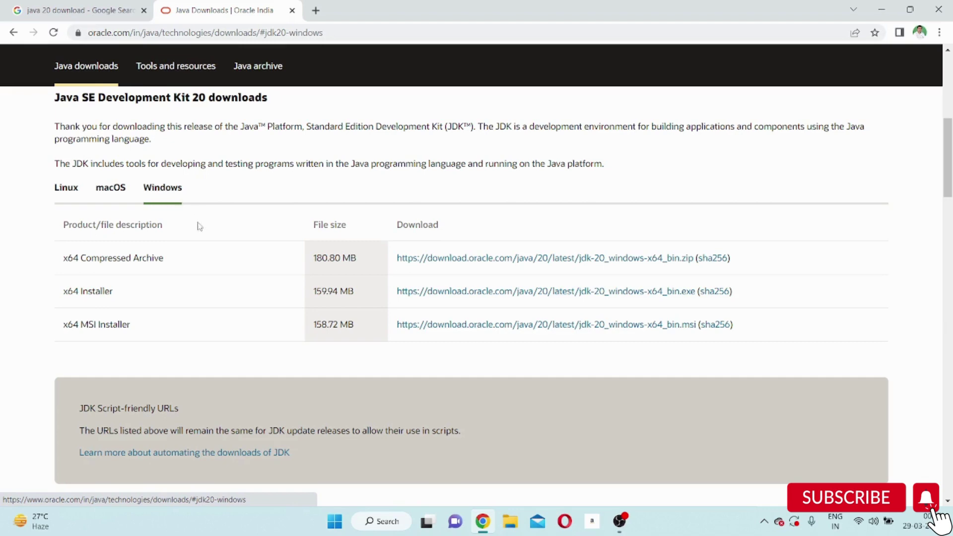
{"action": "scroll", "coordinate": [194, 217], "scroll_direction": "up", "scroll_amount": 2}
{"action": "scroll", "coordinate": [213, 228], "scroll_direction": "down", "scroll_amount": 2}
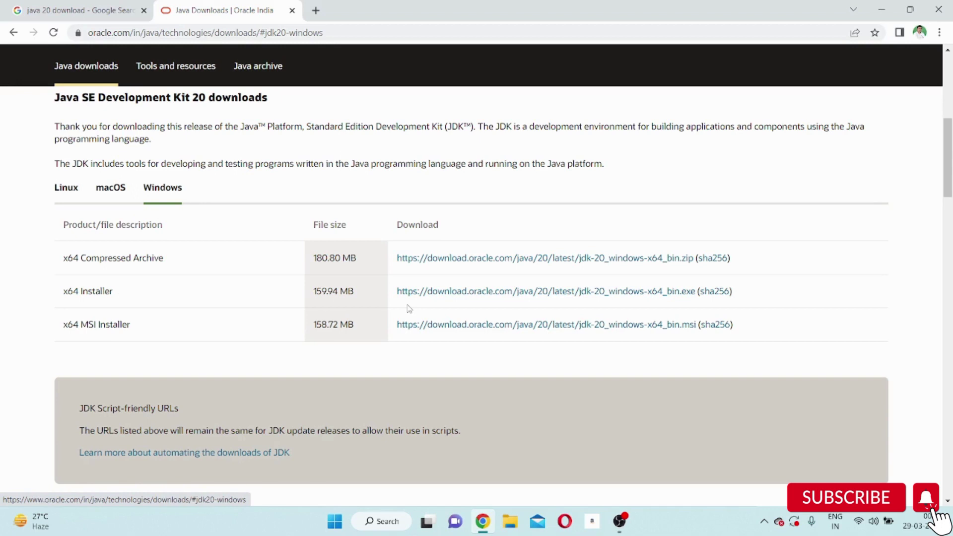
{"action": "left_click", "coordinate": [490, 300]}
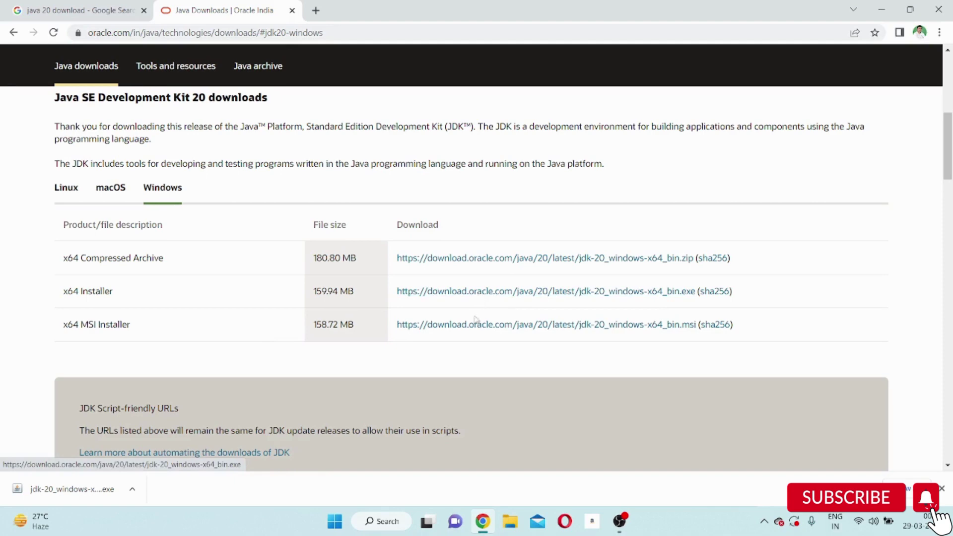
Step: Switch to File Explorer and run the jdk-20_windows-x64_bin installer from the Downloads folder
{"action": "left_click", "coordinate": [508, 523]}
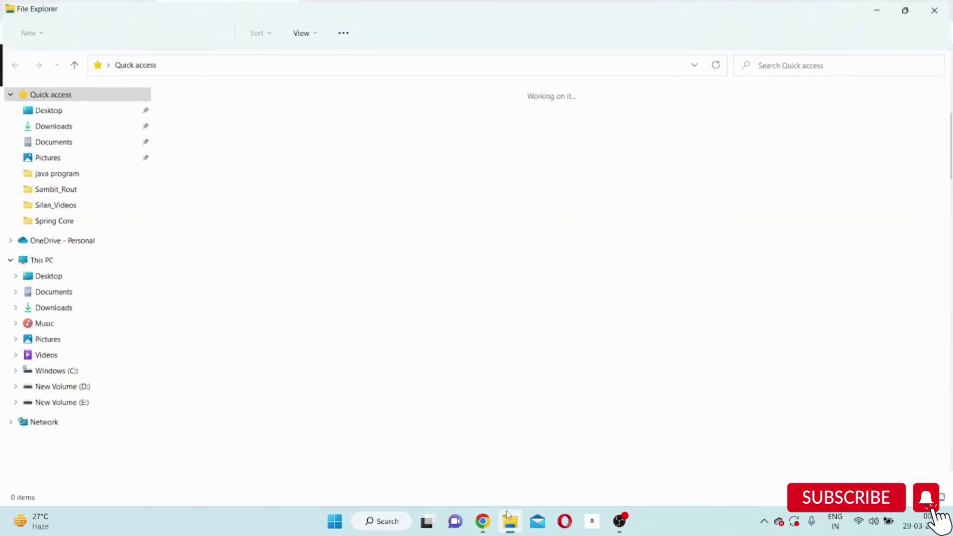
{"action": "left_click", "coordinate": [78, 127]}
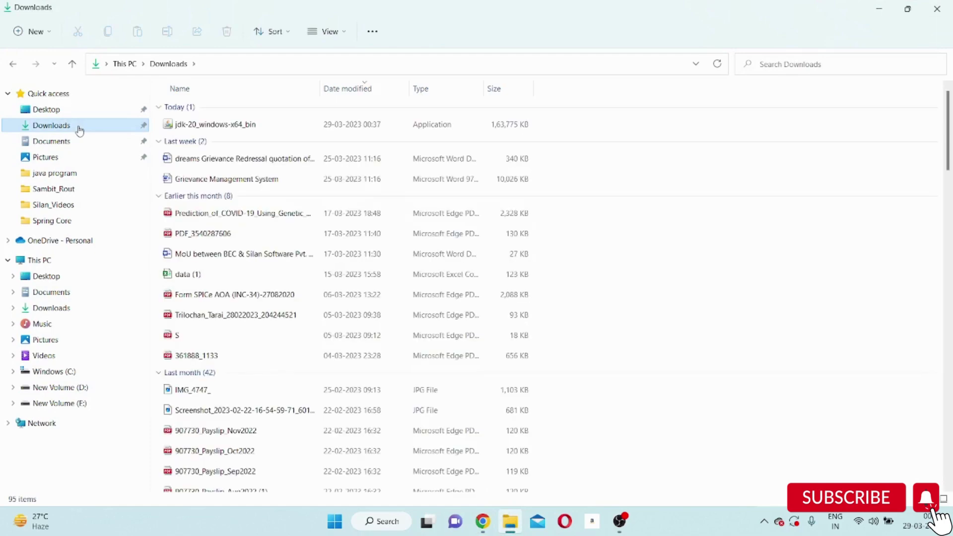
{"action": "left_click", "coordinate": [259, 130]}
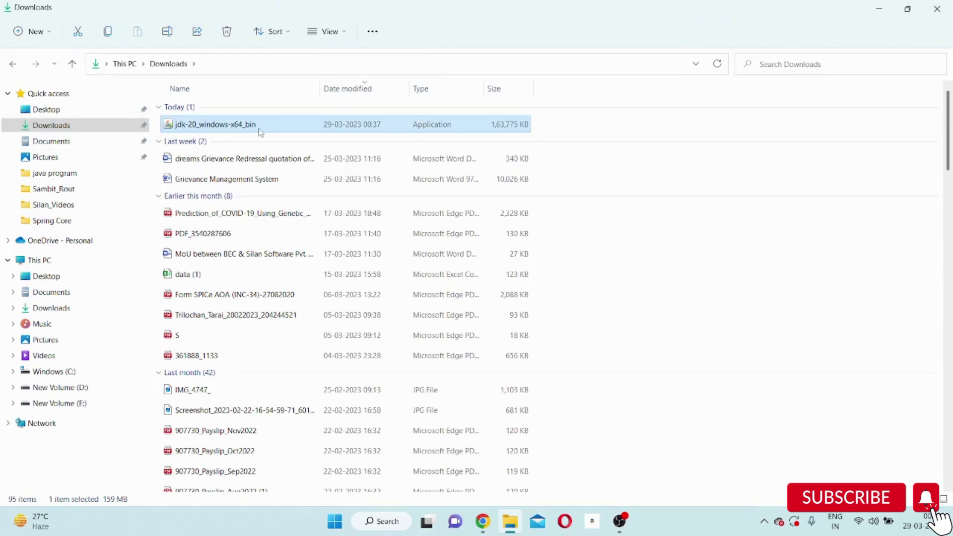
{"action": "double_click", "coordinate": [260, 131]}
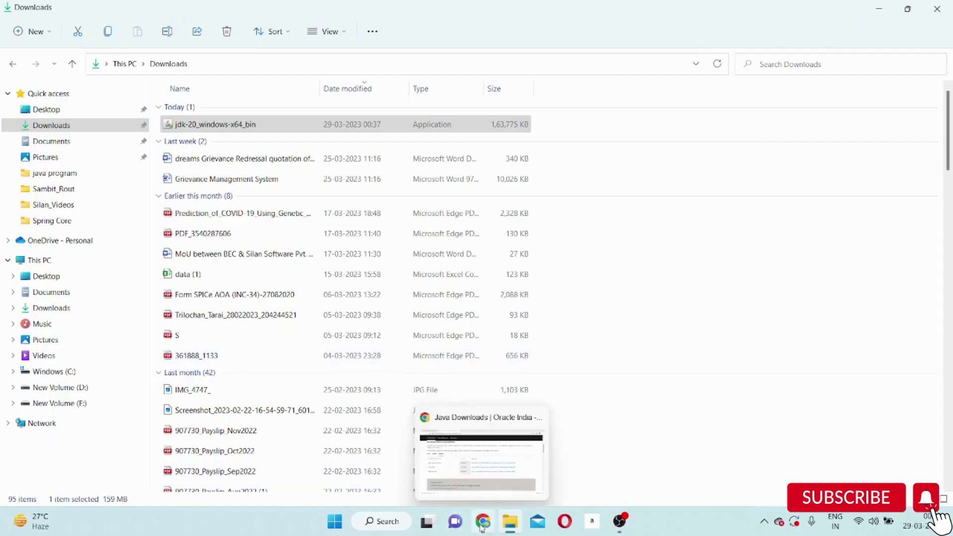
{"action": "left_click", "coordinate": [481, 527]}
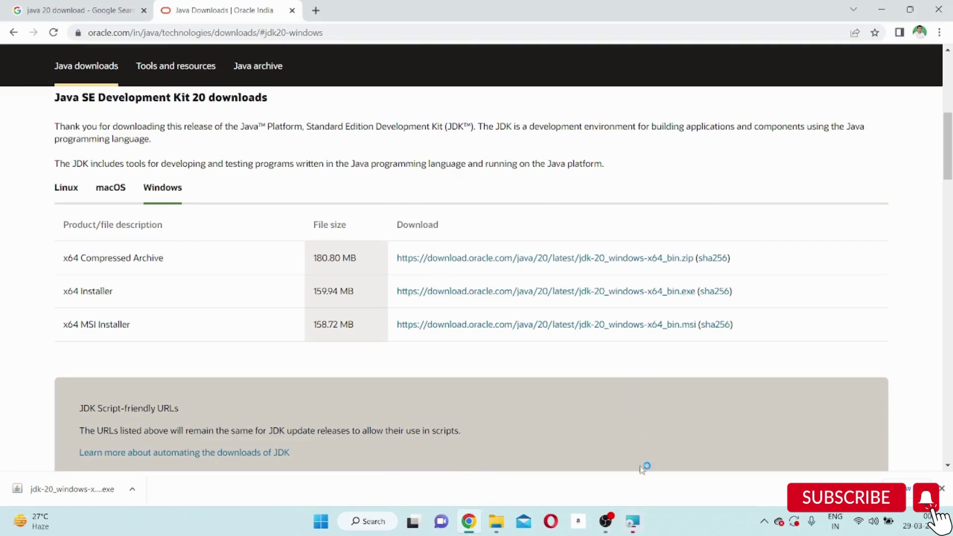
{"action": "left_click", "coordinate": [620, 469]}
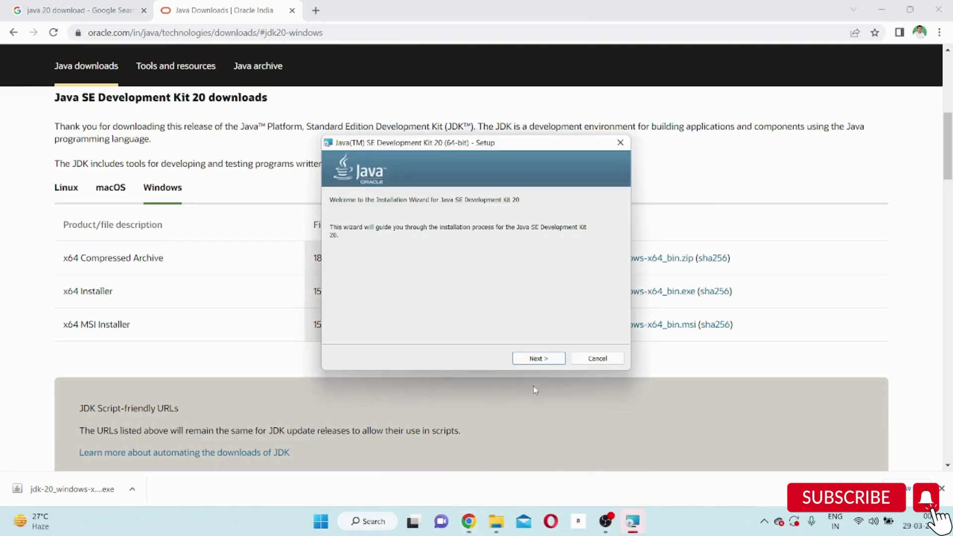
Step: Install JDK 20 into the default folder C:\Program Files\Java\jdk-20\ and close the setup wizard
{"action": "left_click", "coordinate": [538, 361]}
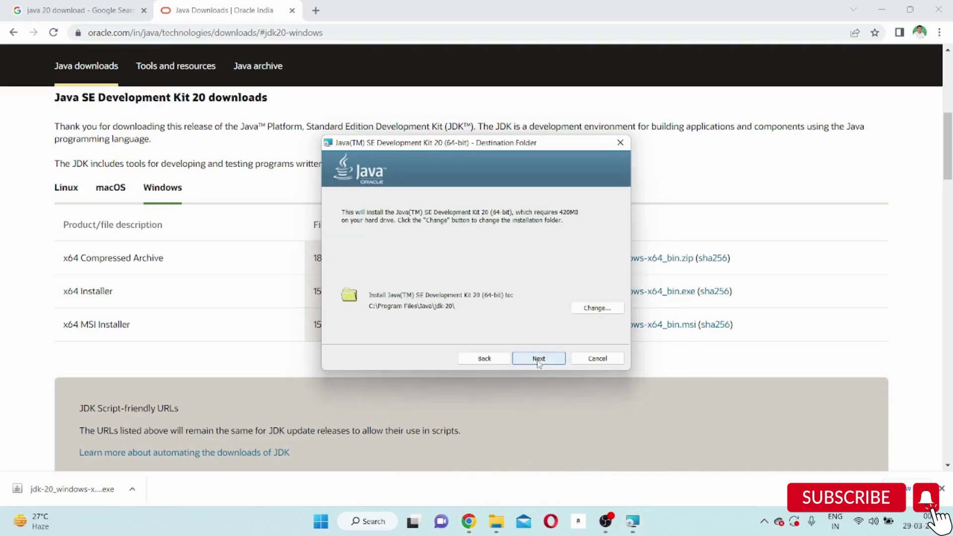
{"action": "left_click", "coordinate": [536, 360]}
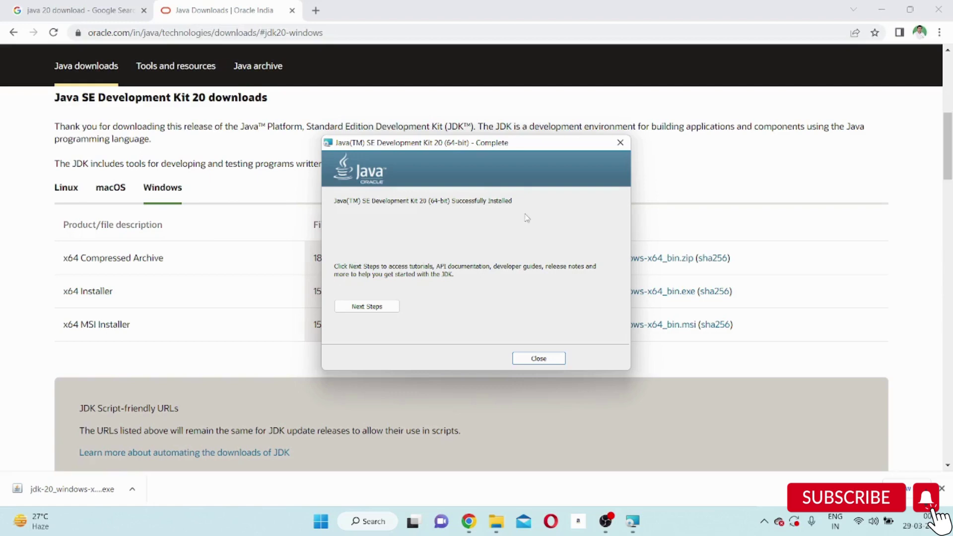
{"action": "left_click", "coordinate": [544, 362]}
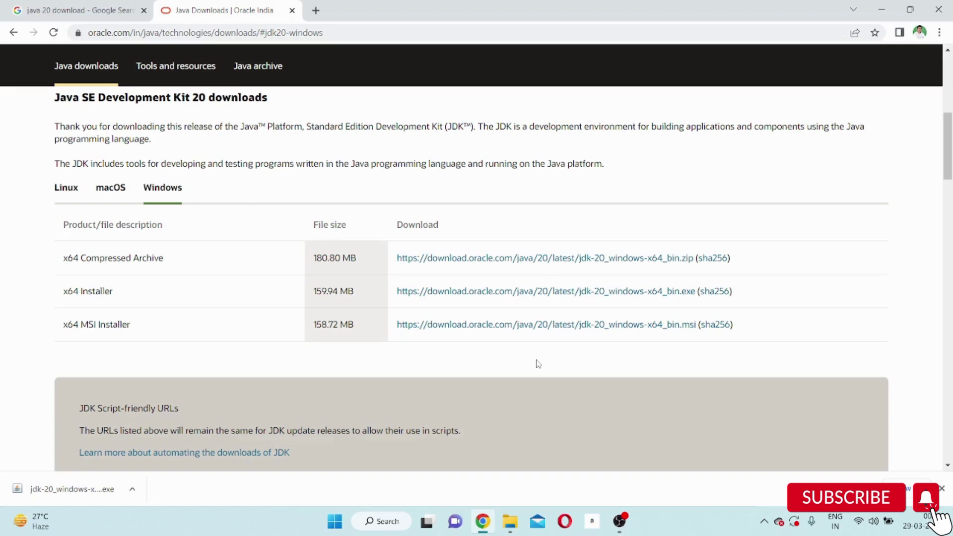
Step: Open the Environment Variables dialog through the properties of This PC and its advanced system settings
{"action": "left_click", "coordinate": [510, 521]}
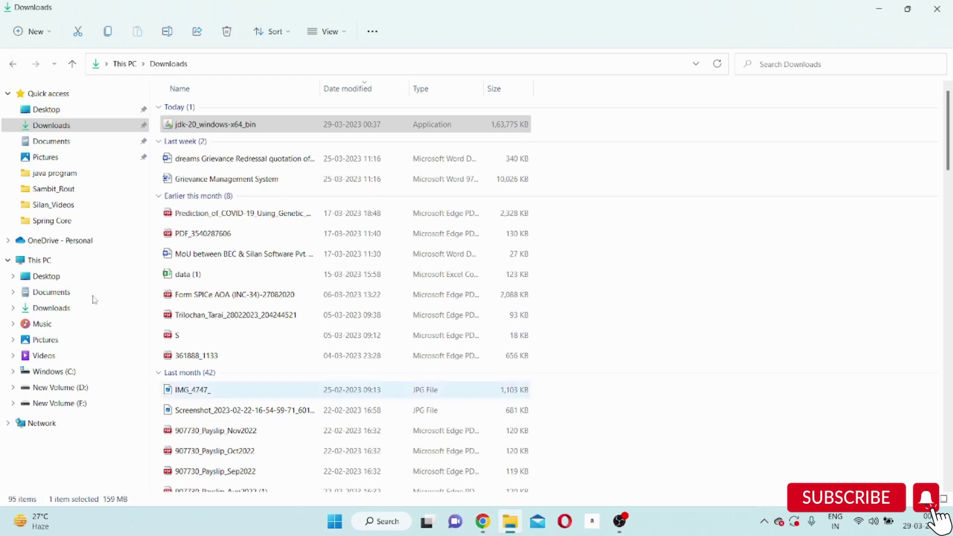
{"action": "right_click", "coordinate": [55, 262]}
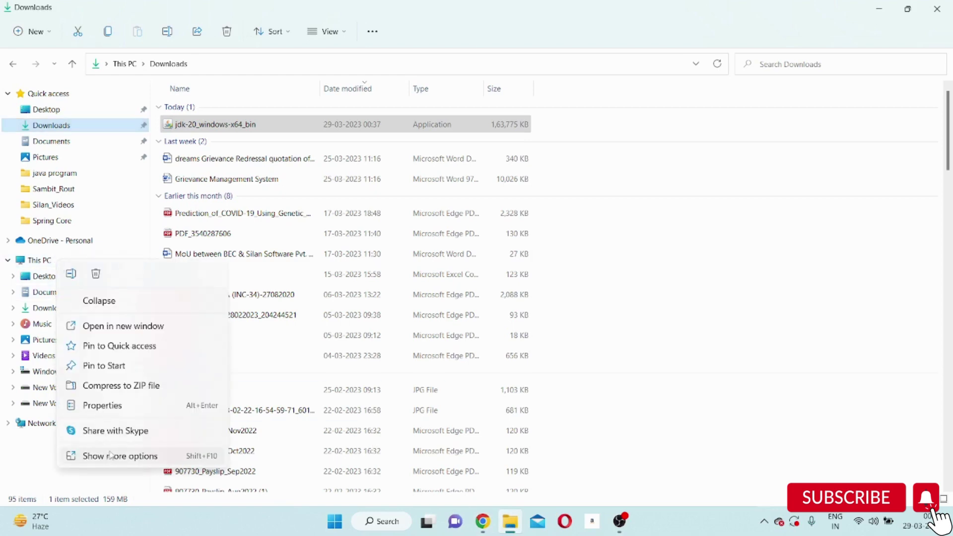
{"action": "left_click", "coordinate": [471, 380]}
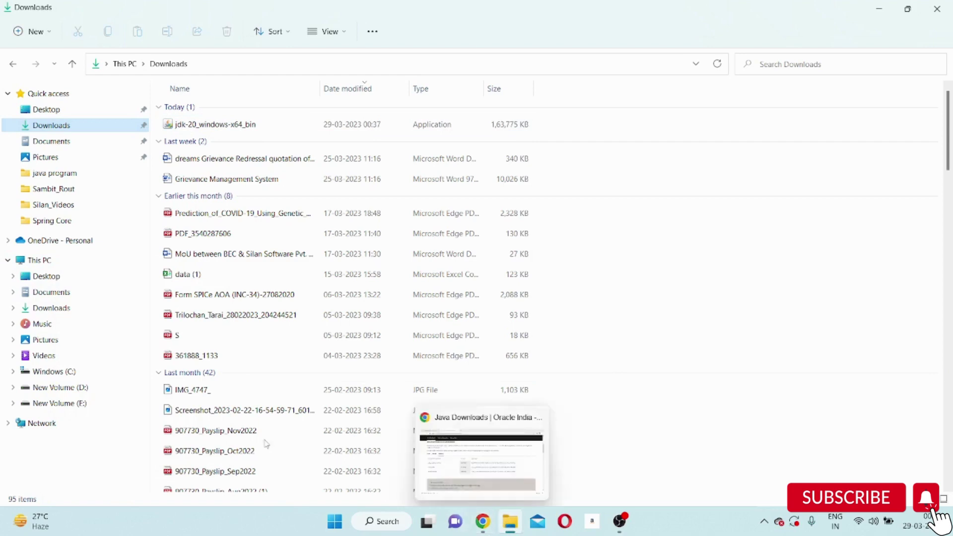
{"action": "left_click", "coordinate": [111, 385]}
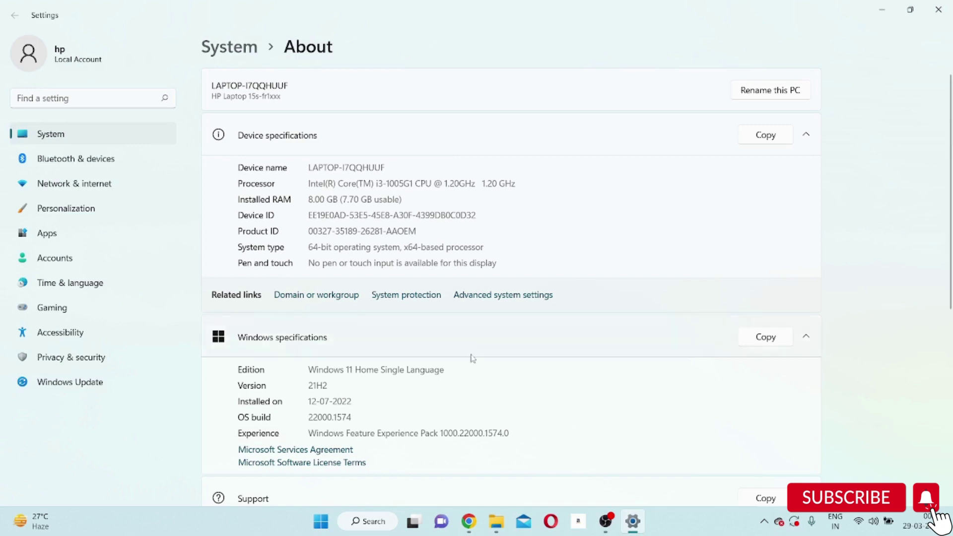
{"action": "left_click", "coordinate": [515, 298]}
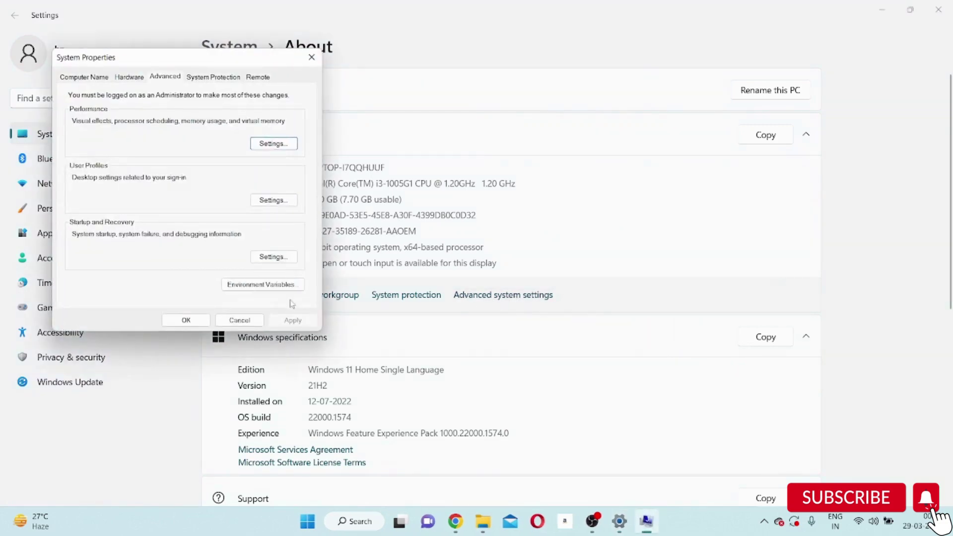
{"action": "left_click", "coordinate": [277, 285]}
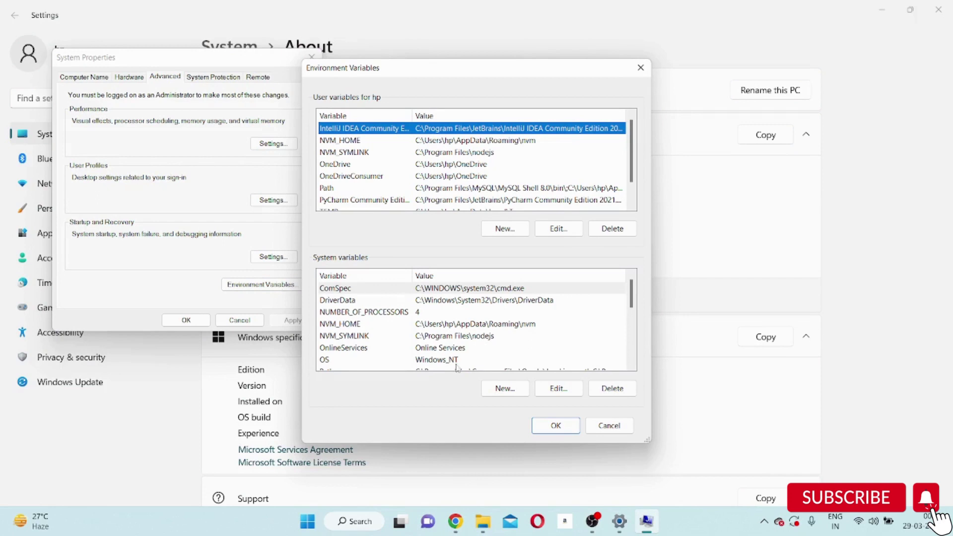
Step: Switch to File Explorer and go to the folder C:\Program Files\Java\jdk-20\bin
{"action": "left_click", "coordinate": [483, 524]}
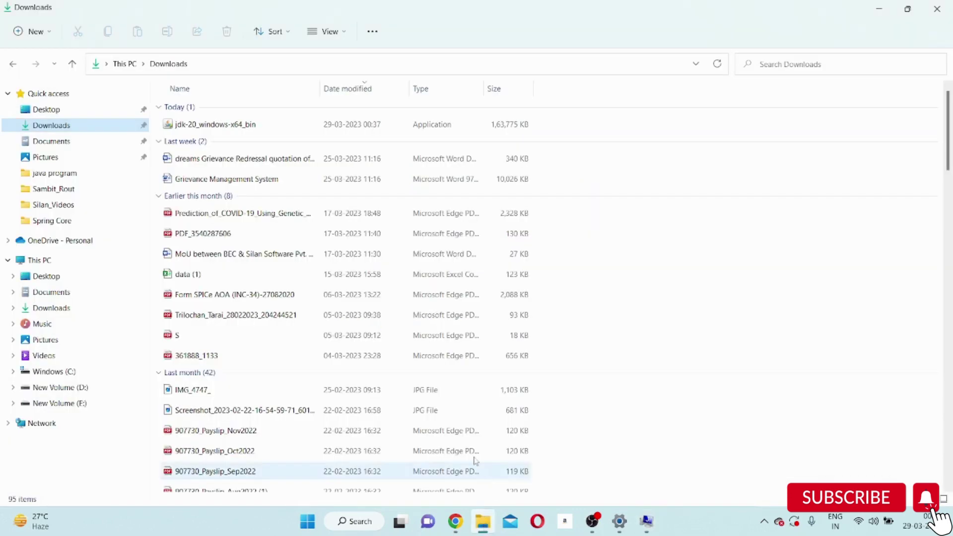
{"action": "left_click", "coordinate": [59, 372]}
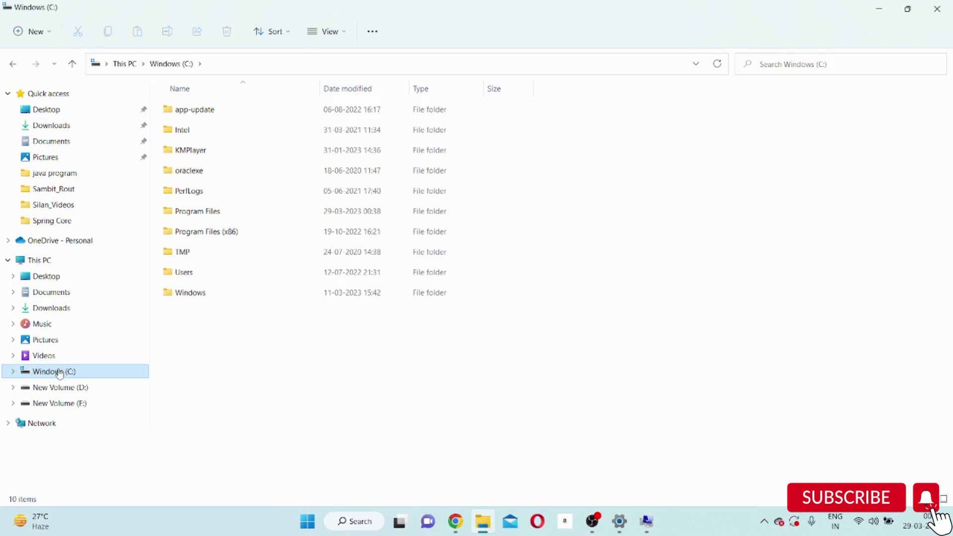
{"action": "double_click", "coordinate": [206, 213]}
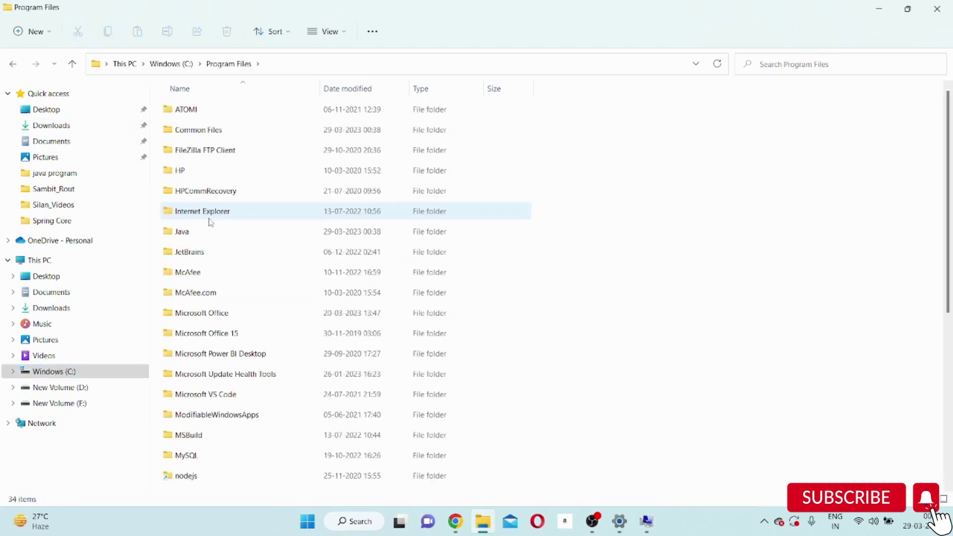
{"action": "mouse_move", "coordinate": [193, 238]}
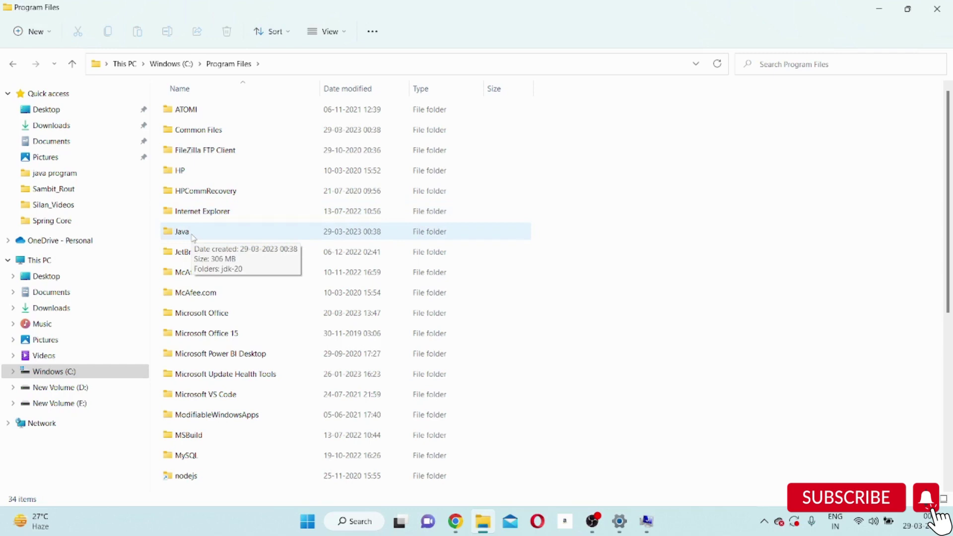
{"action": "double_click", "coordinate": [193, 238]}
{"action": "left_click", "coordinate": [183, 118]}
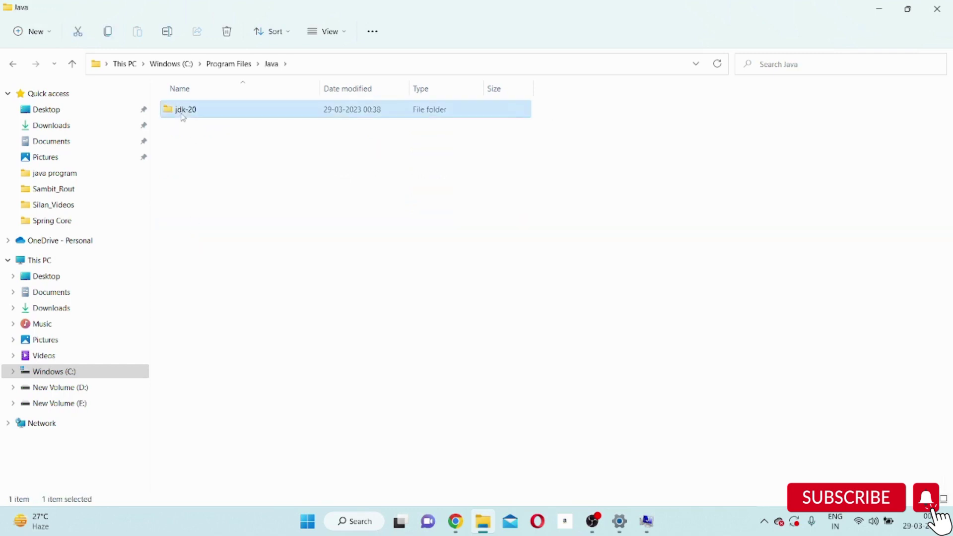
{"action": "double_click", "coordinate": [183, 115]}
{"action": "double_click", "coordinate": [231, 112]}
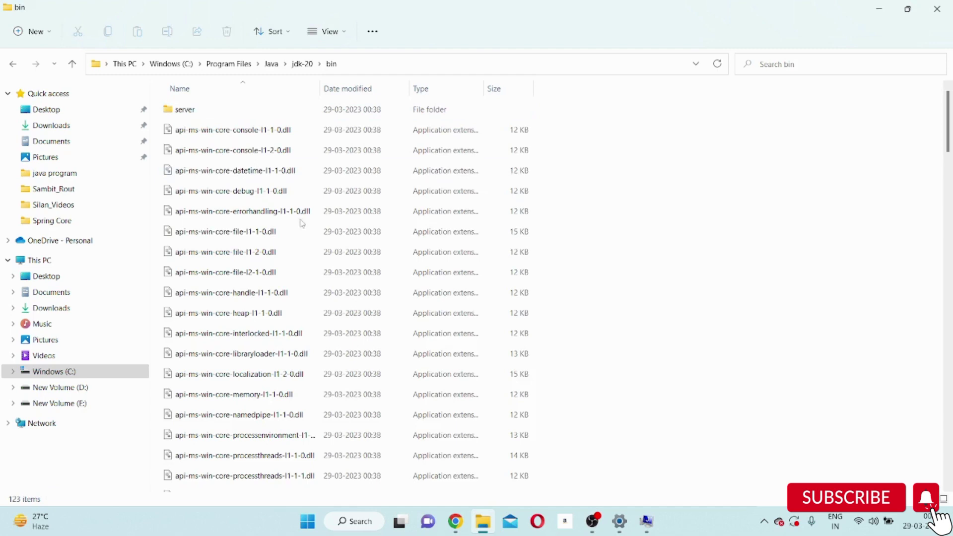
Step: Copy the full path of the jdk-20 bin folder, C:\Program Files\Java\jdk-20\bin
{"action": "left_click", "coordinate": [381, 68]}
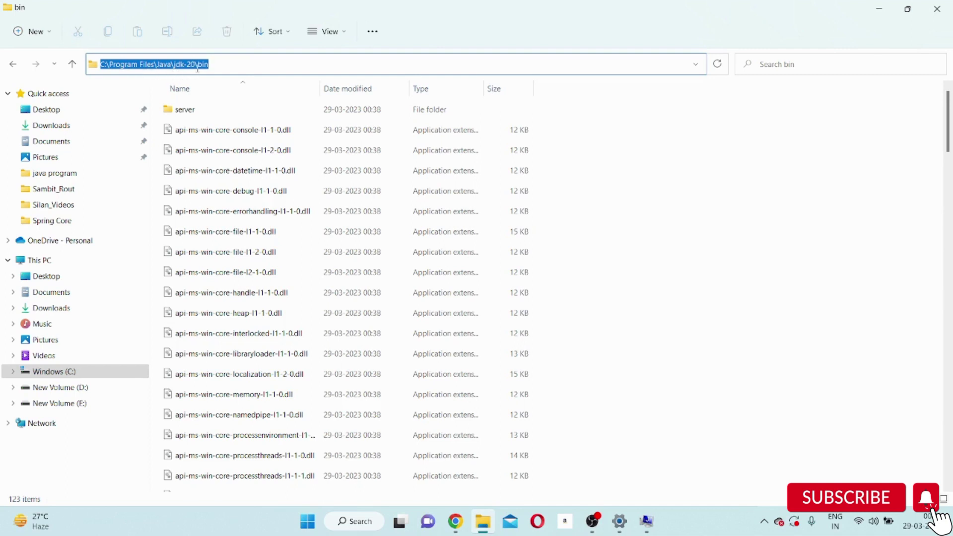
{"action": "right_click", "coordinate": [168, 63]}
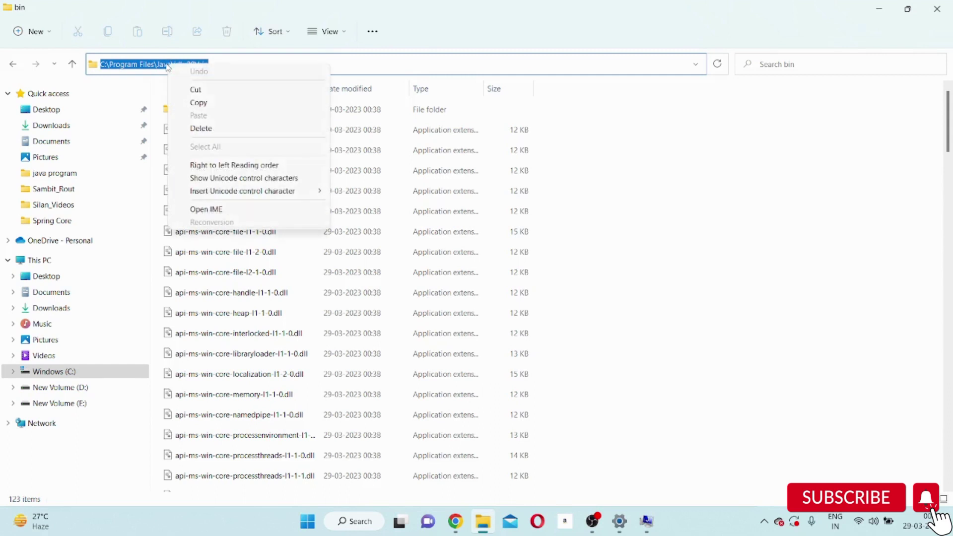
{"action": "left_click", "coordinate": [221, 104]}
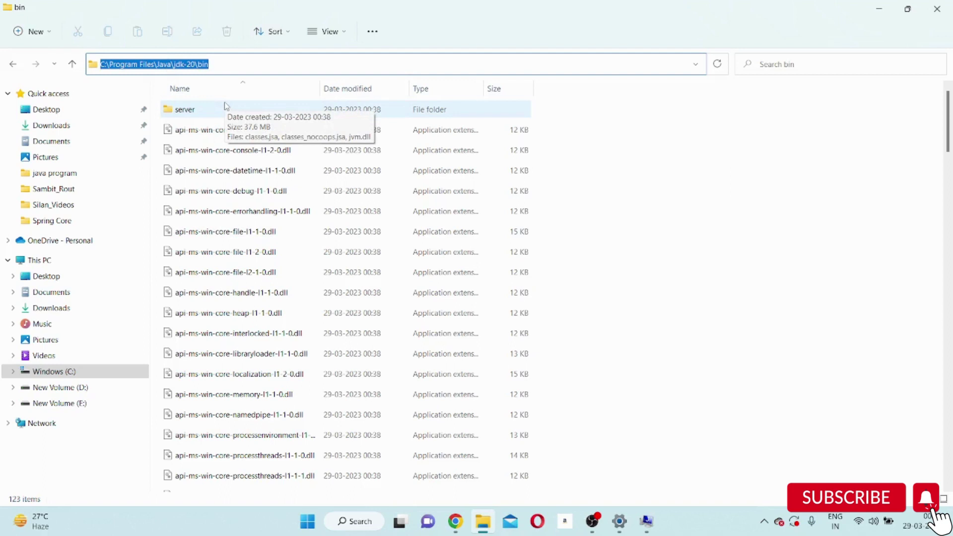
Step: Switch to System Properties, append C:\Program Files\Java\jdk-20\bin after a semicolon to the Path system variable, and save the changes
{"action": "mouse_move", "coordinate": [658, 525]}
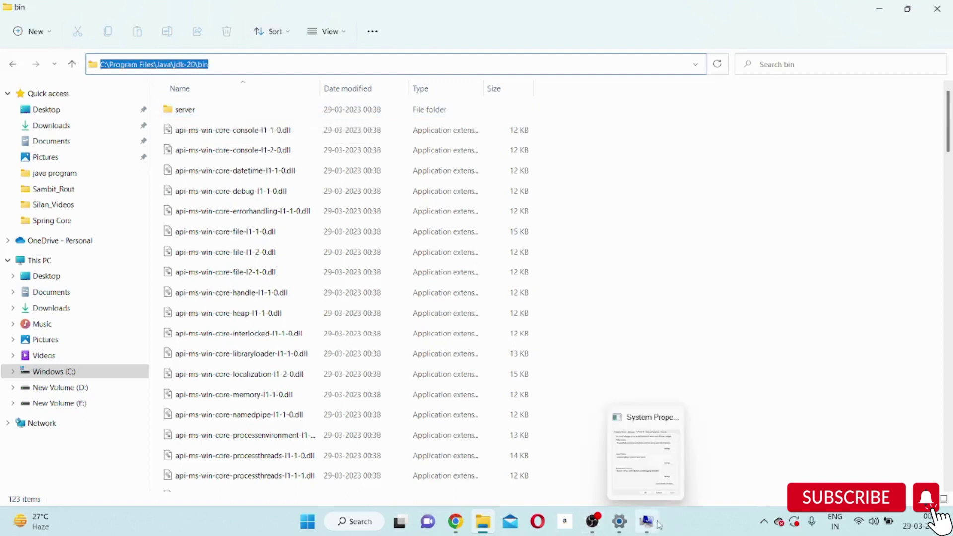
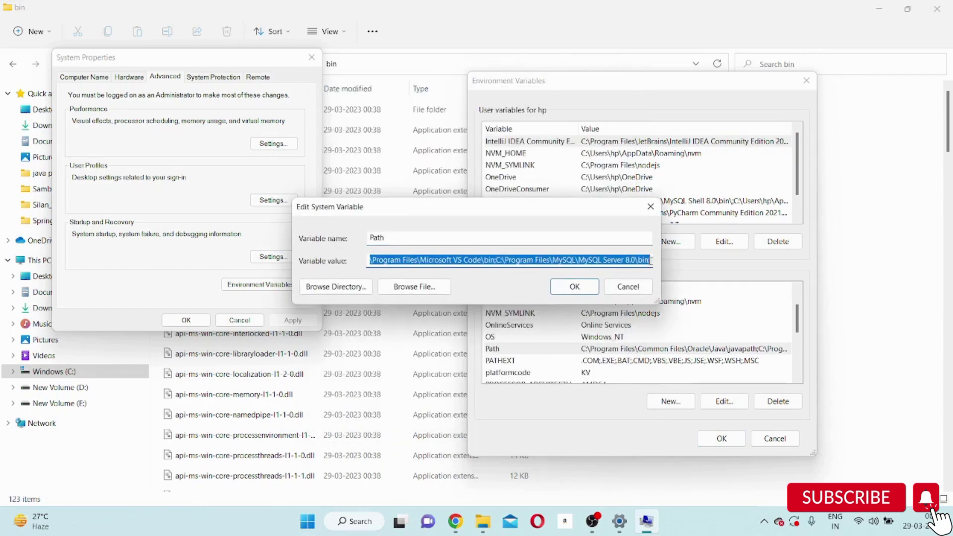
{"action": "key", "text": "End"}
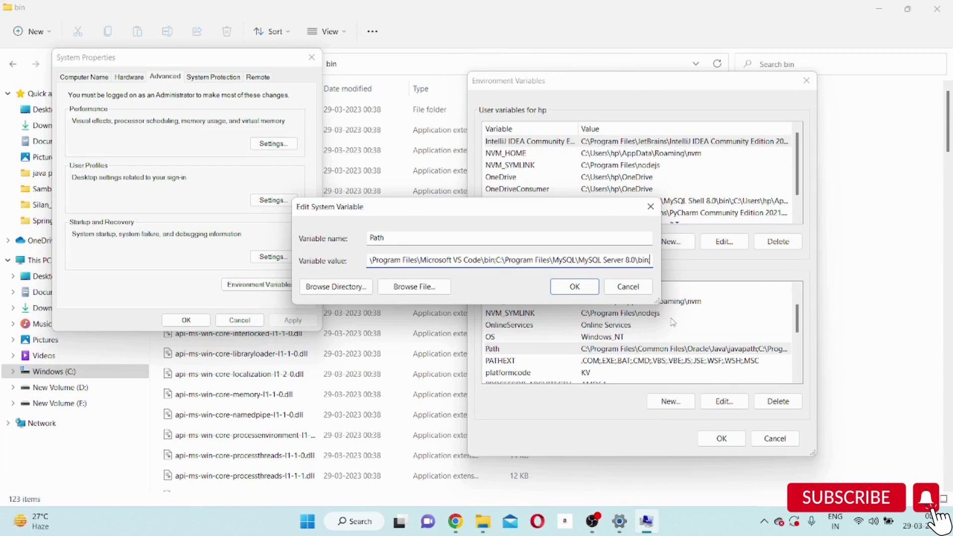
{"action": "type", "text": ";C:\\Program Files\\Java\\jdk-20\\bin"}
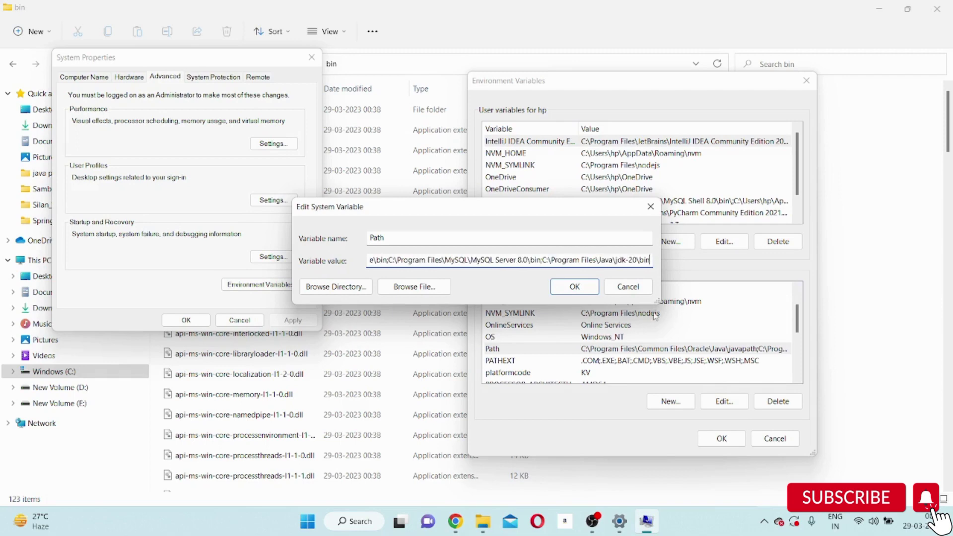
{"action": "left_click", "coordinate": [575, 286]}
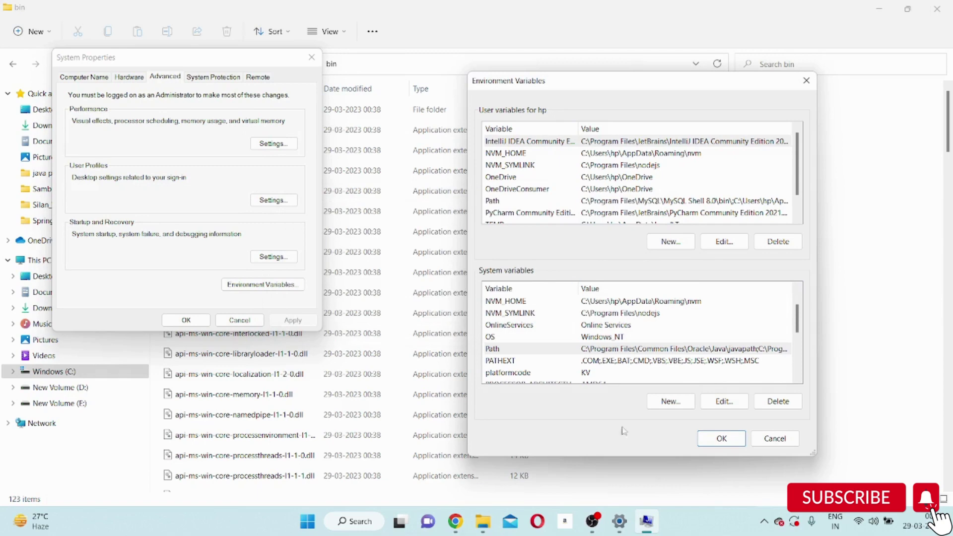
{"action": "left_click", "coordinate": [712, 439]}
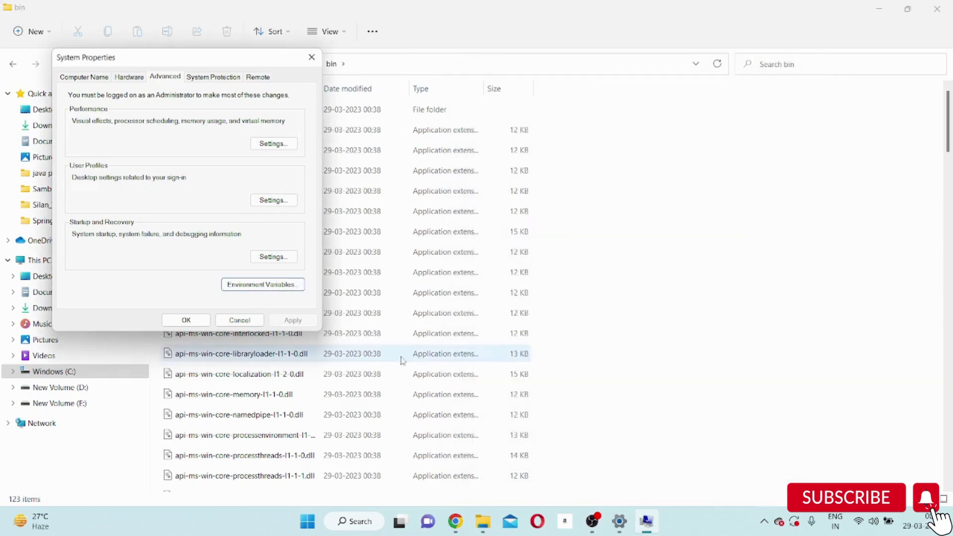
{"action": "left_click", "coordinate": [203, 322]}
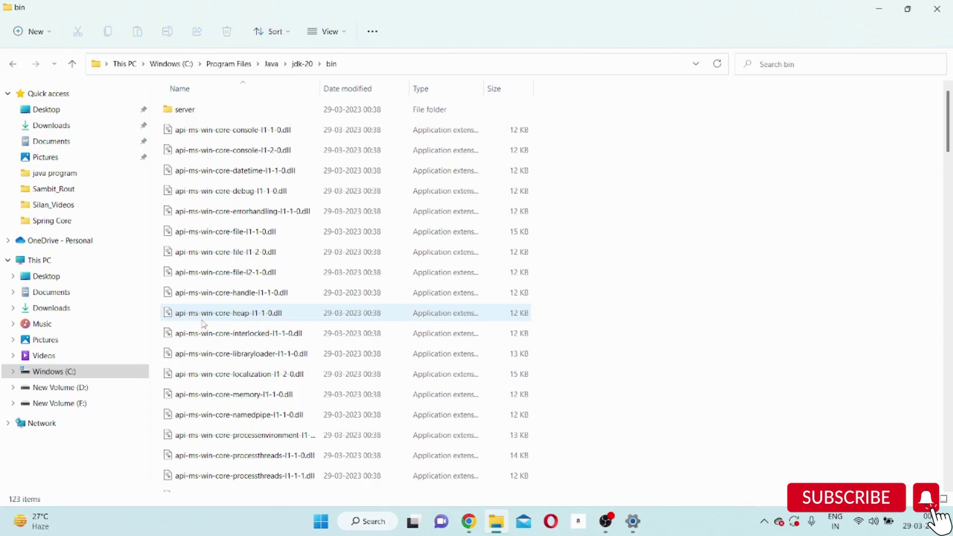
Step: Reopen the Environment Variables dialog through the properties of This PC and its advanced system settings
{"action": "right_click", "coordinate": [42, 261]}
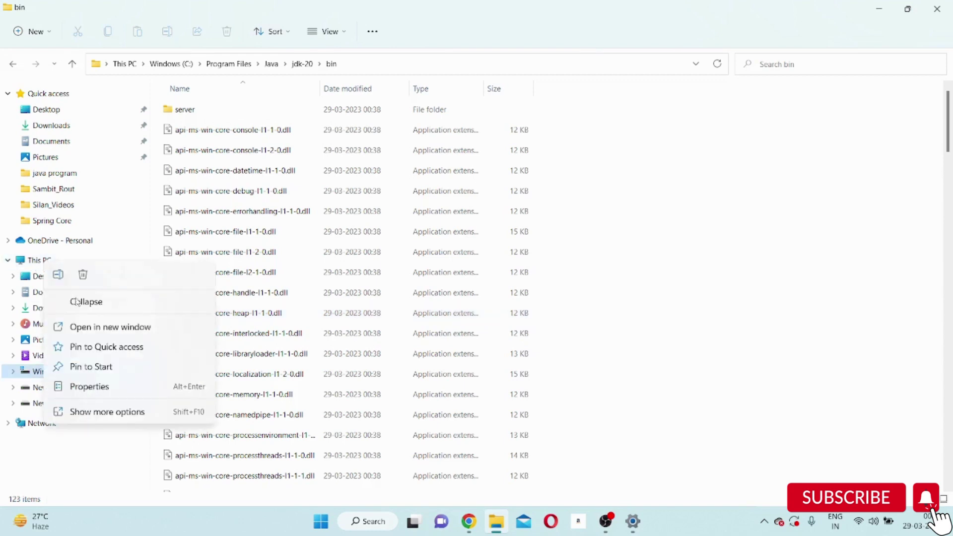
{"action": "left_click", "coordinate": [124, 389]}
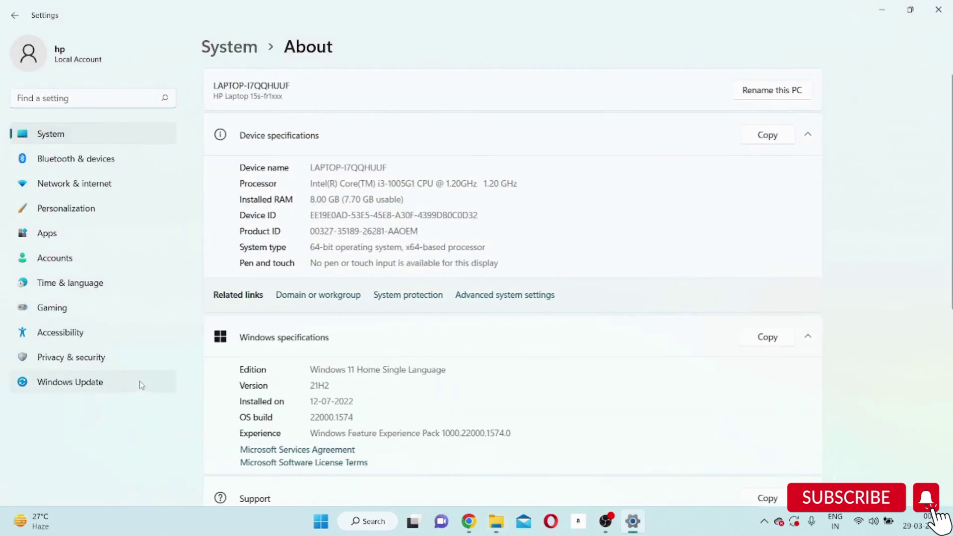
{"action": "left_click", "coordinate": [485, 296]}
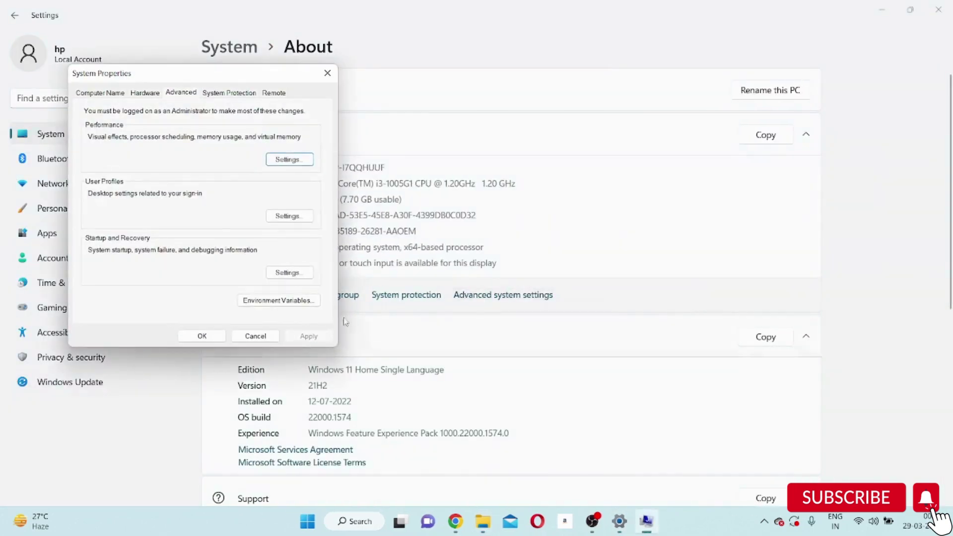
{"action": "left_click", "coordinate": [304, 302]}
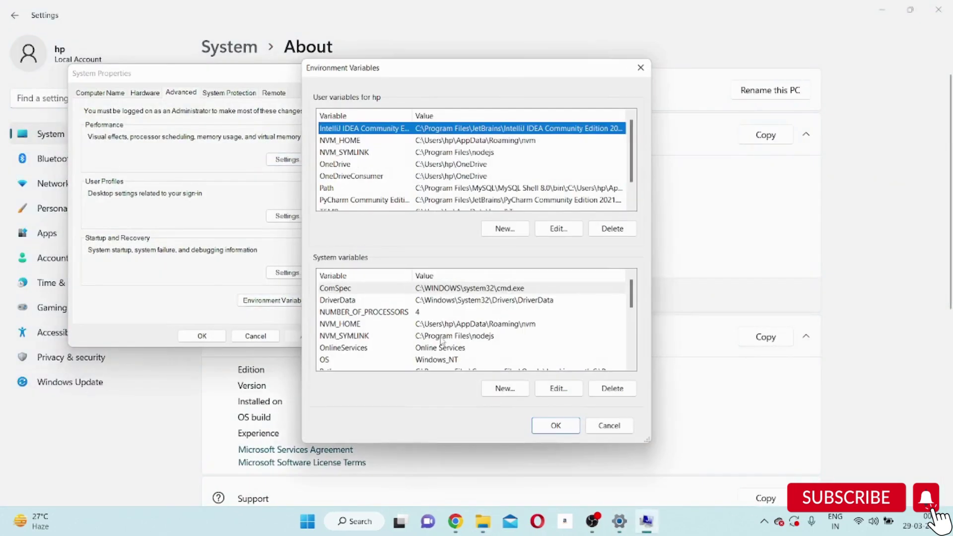
Step: Check the end of the Path system variable's value in text form, then cancel out of all the dialogs
{"action": "scroll", "coordinate": [440, 341], "scroll_direction": "down", "scroll_amount": 1}
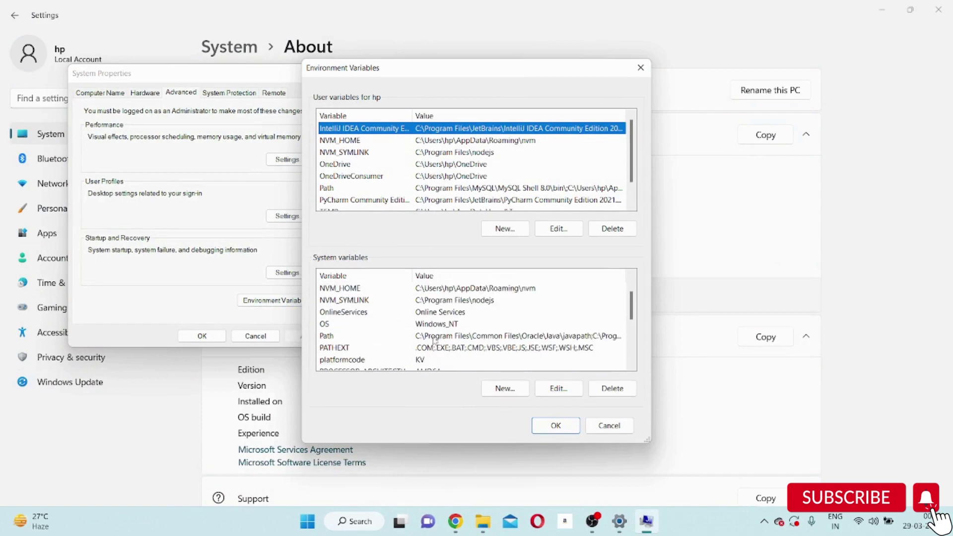
{"action": "double_click", "coordinate": [434, 340]}
{"action": "left_click", "coordinate": [606, 301]}
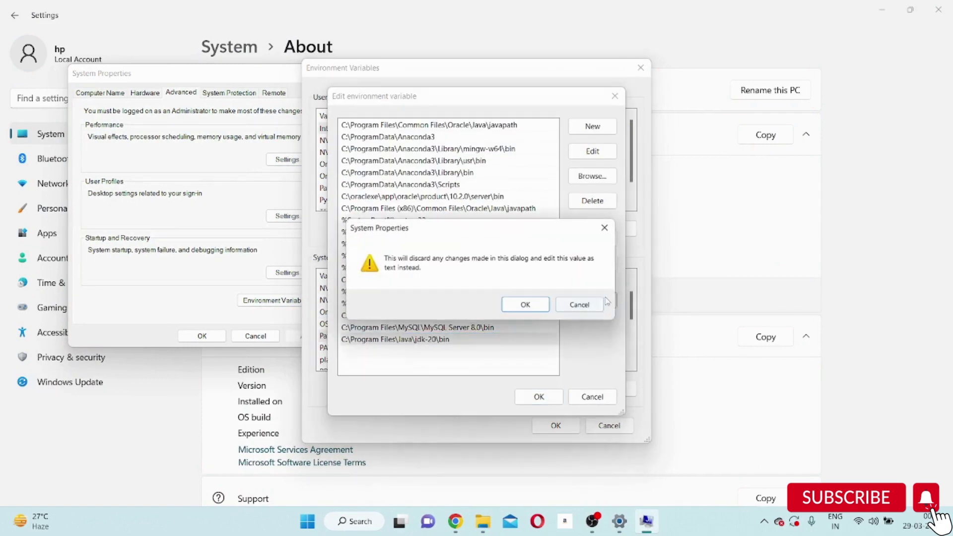
{"action": "left_click", "coordinate": [540, 304]}
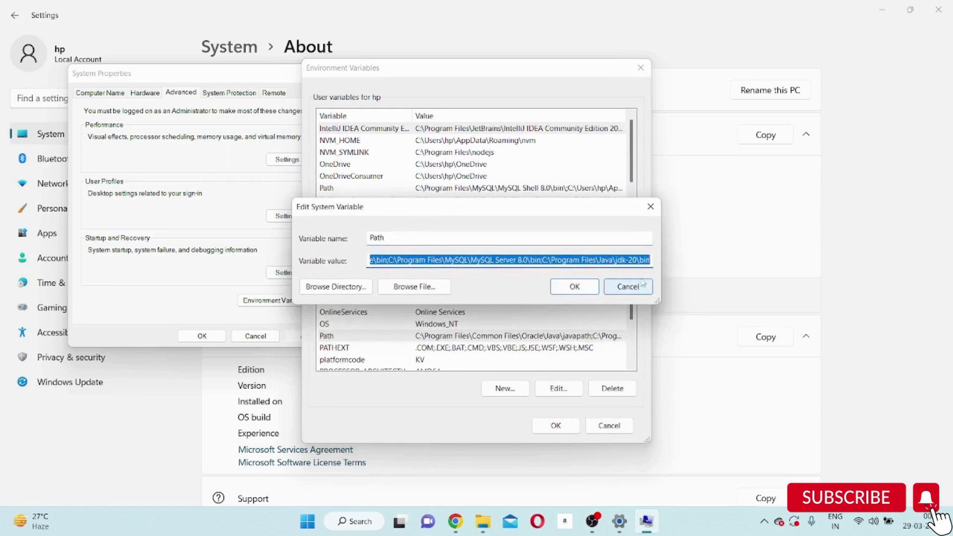
{"action": "key", "text": "End"}
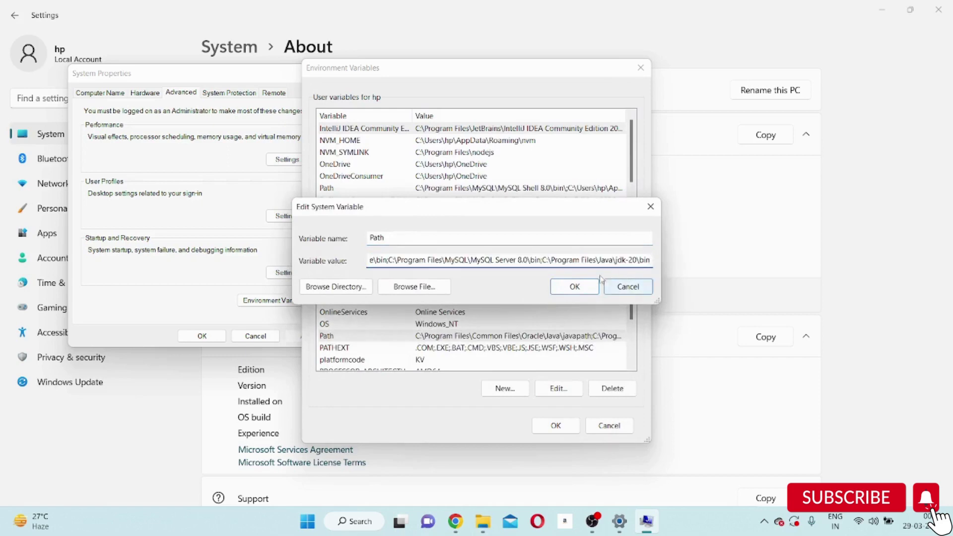
{"action": "left_click", "coordinate": [618, 286]}
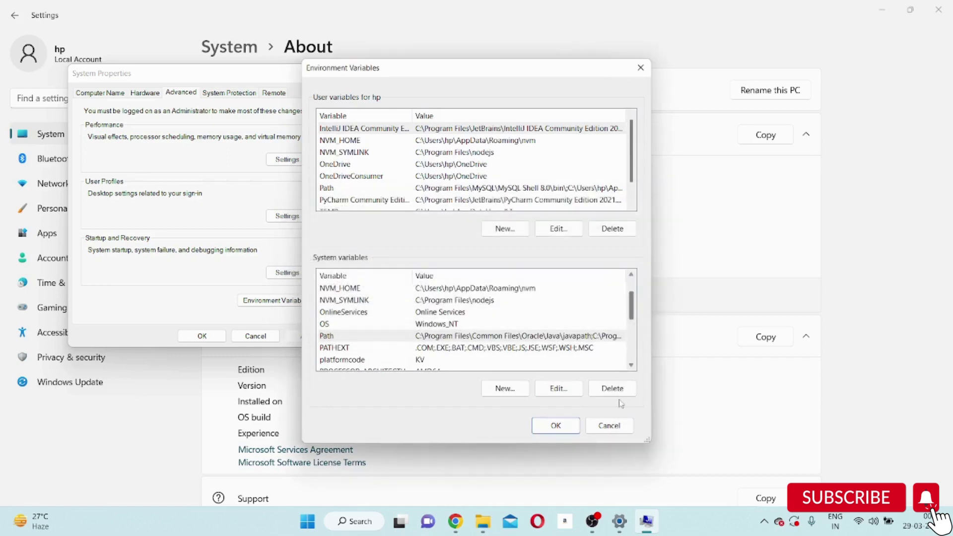
{"action": "left_click", "coordinate": [608, 425]}
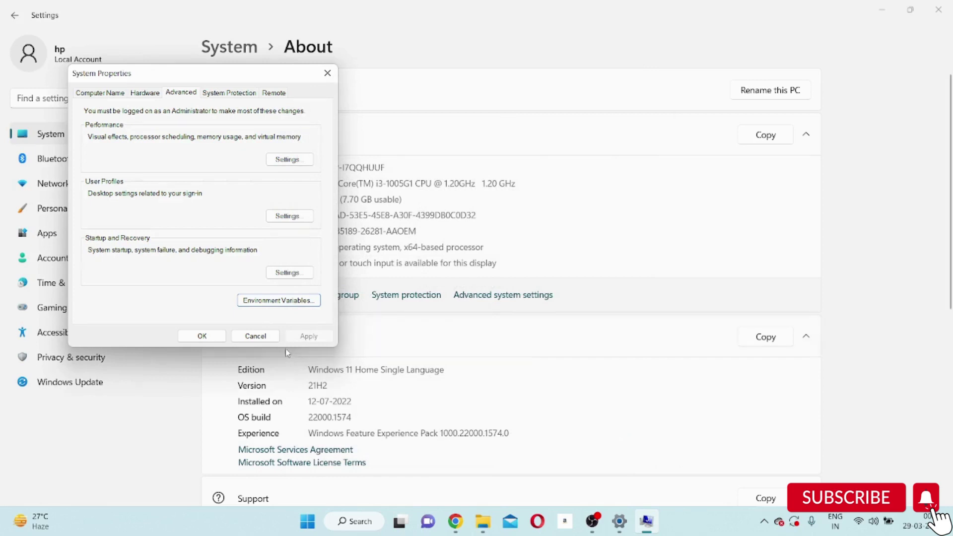
{"action": "left_click", "coordinate": [271, 340]}
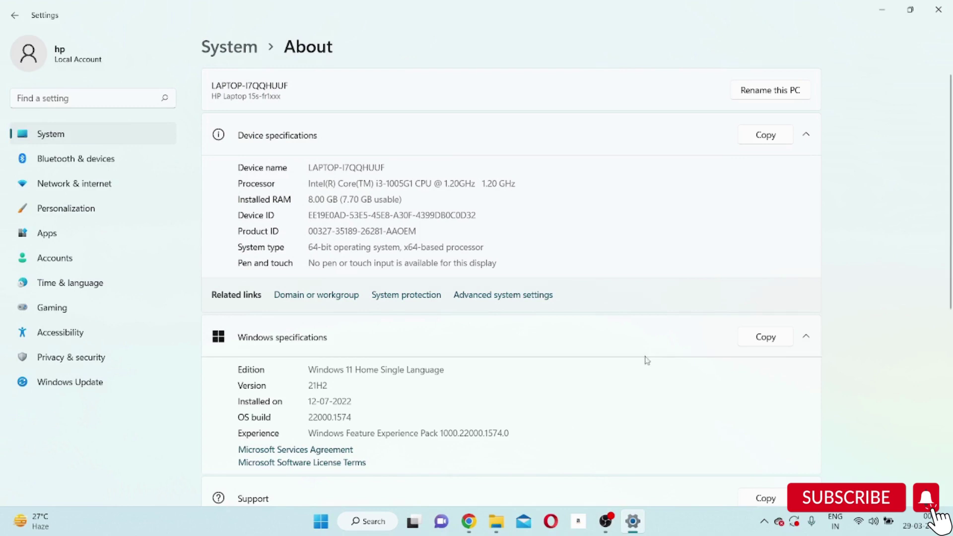
Step: Minimize the Settings window and open Command Prompt by searching for cmd
{"action": "mouse_move", "coordinate": [641, 525]}
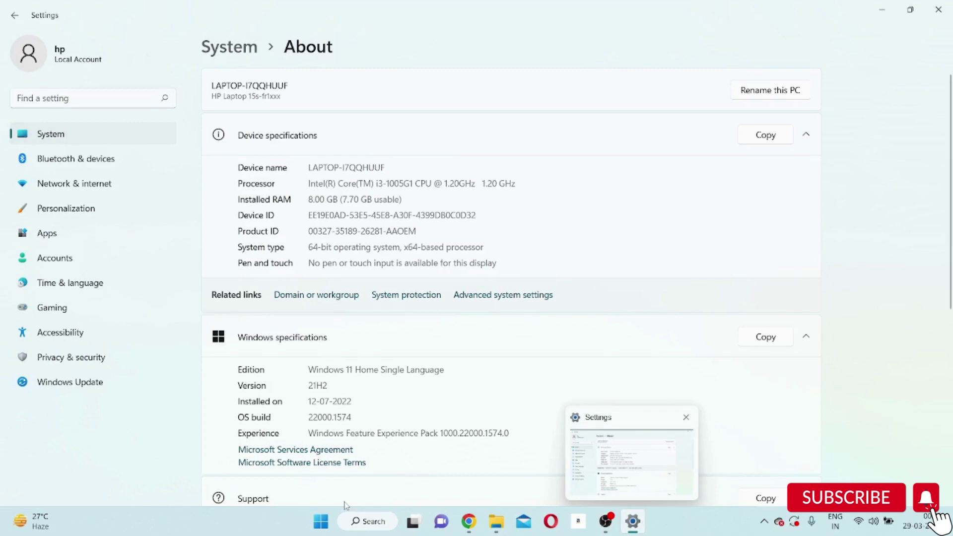
{"action": "left_click", "coordinate": [642, 521]}
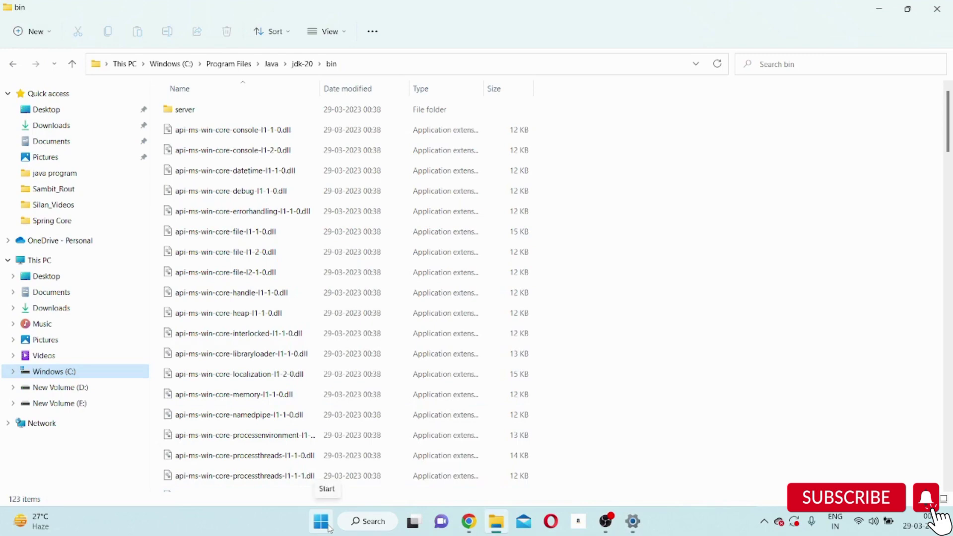
{"action": "left_click", "coordinate": [328, 528]}
{"action": "type", "text": "cmd"}
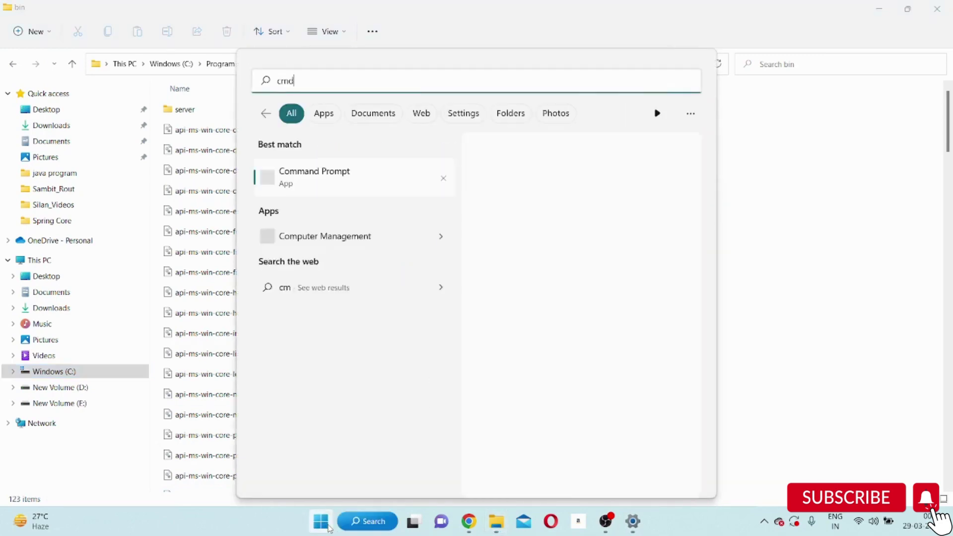
{"action": "key", "text": "Return"}
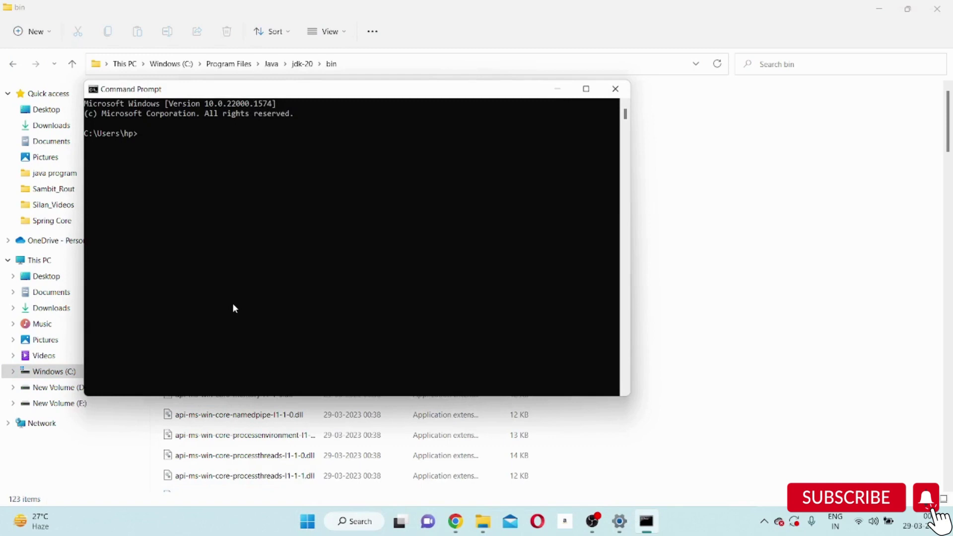
Step: Change to the root directory with cd\, run java -version, and highlight the version line in the output
{"action": "type", "text": "cd\\"}
{"action": "key", "text": "Return"}
{"action": "type", "text": "java -version"}
{"action": "key", "text": "Return"}
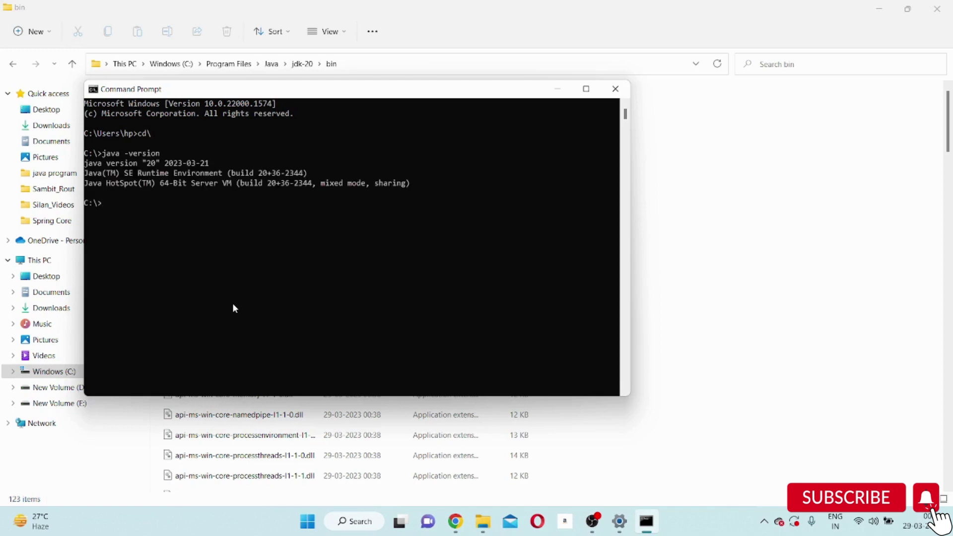
{"action": "left_click_drag", "start_coordinate": [86, 163], "coordinate": [218, 165]}
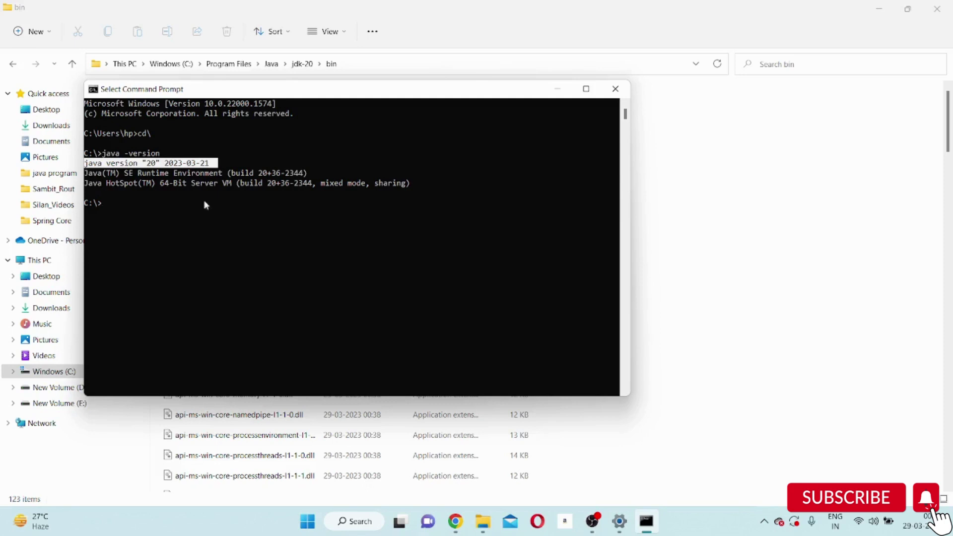
Step: Run the javac command and examine the list of compiler options it prints
{"action": "left_click", "coordinate": [120, 206]}
{"action": "type", "text": "javac"}
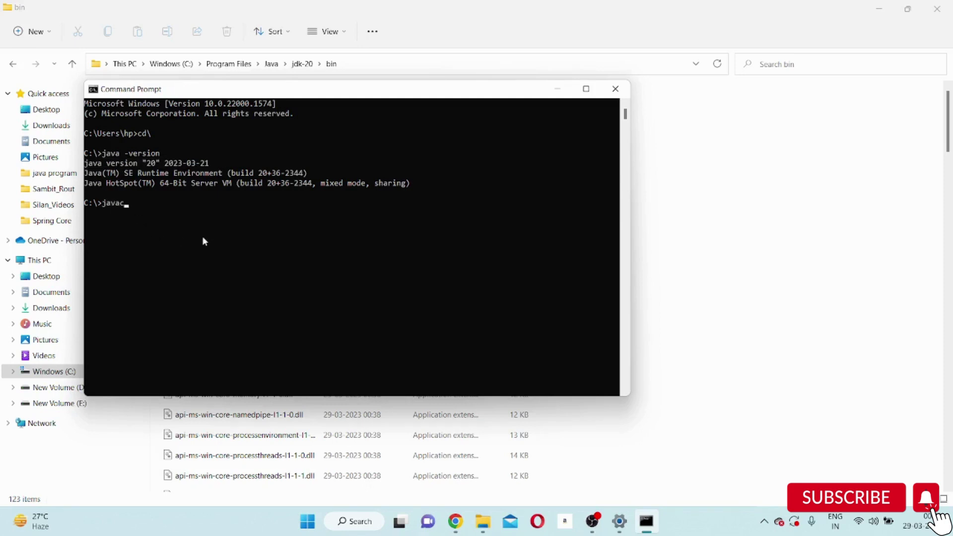
{"action": "key", "text": "Return"}
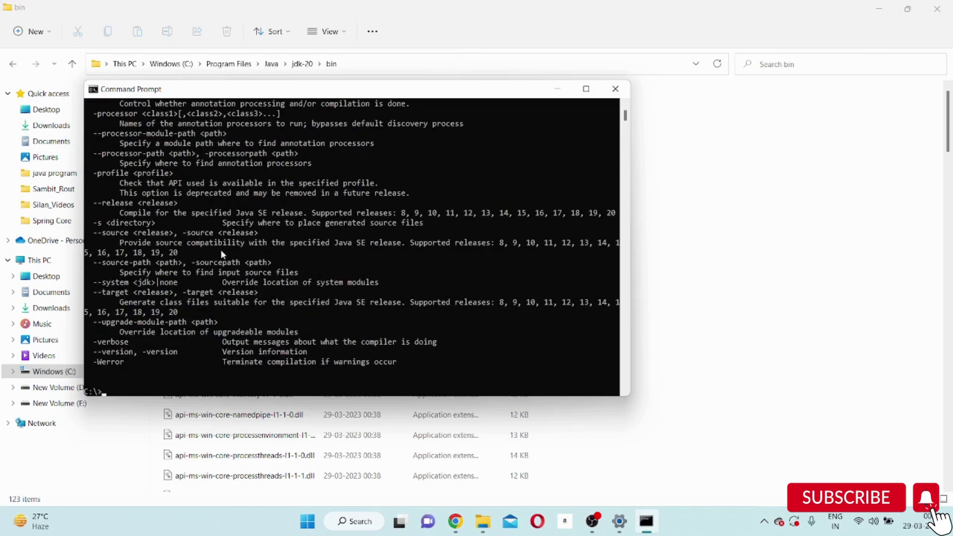
{"action": "scroll", "coordinate": [243, 230], "scroll_direction": "up", "scroll_amount": 10}
{"action": "scroll", "coordinate": [244, 232], "scroll_direction": "up", "scroll_amount": 8}
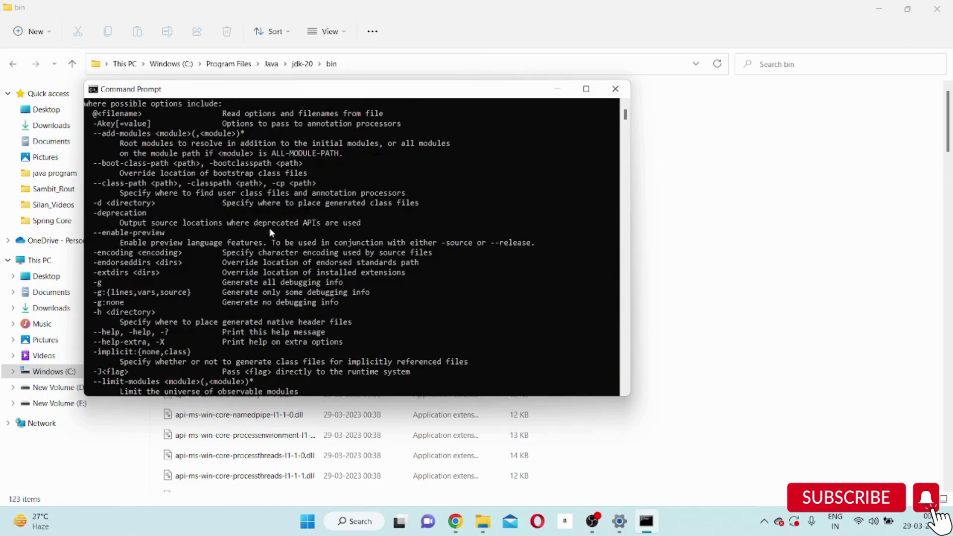